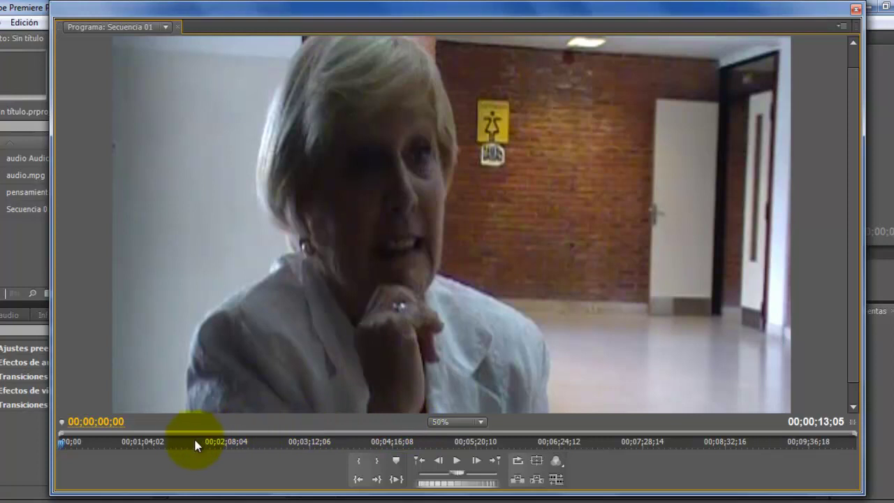
Play Secuencia 01 from the beginning, previewing the interview footage up to 00;00;11;10.
click(456, 460)
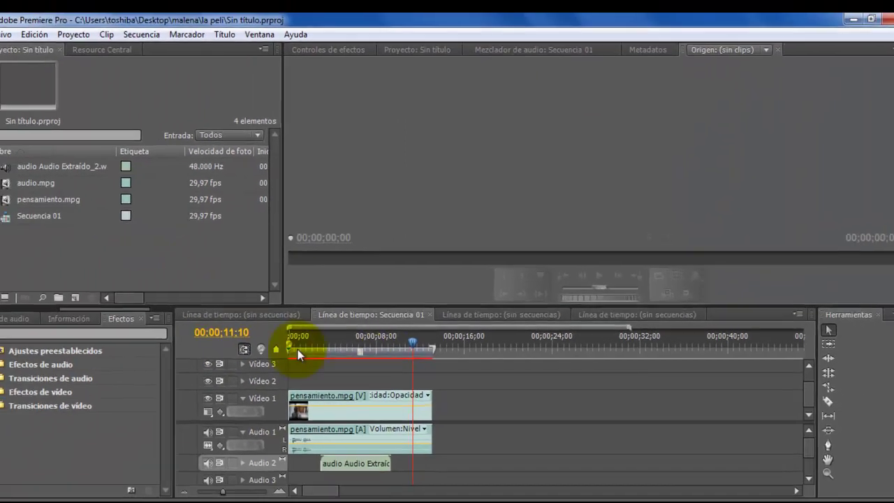
Reset the current Edición workspace via Ventana > Espacio de trabajo and confirm with Sí.
click(267, 38)
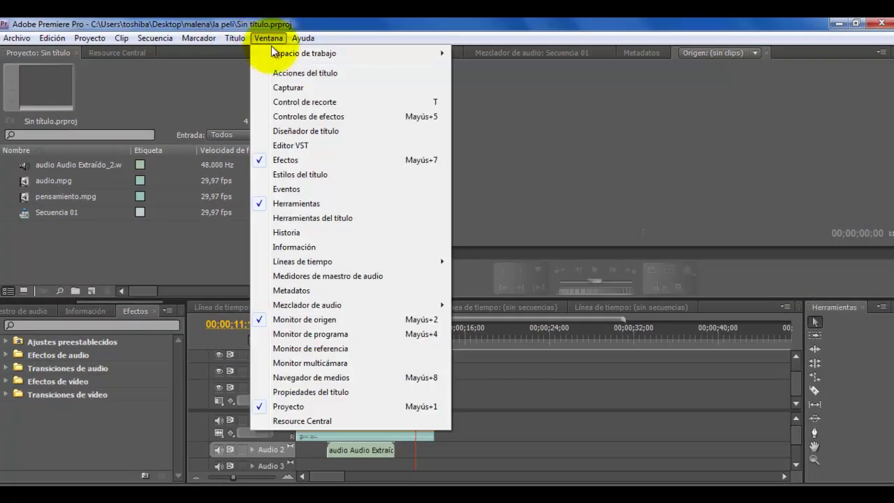
mouse_move(277, 55)
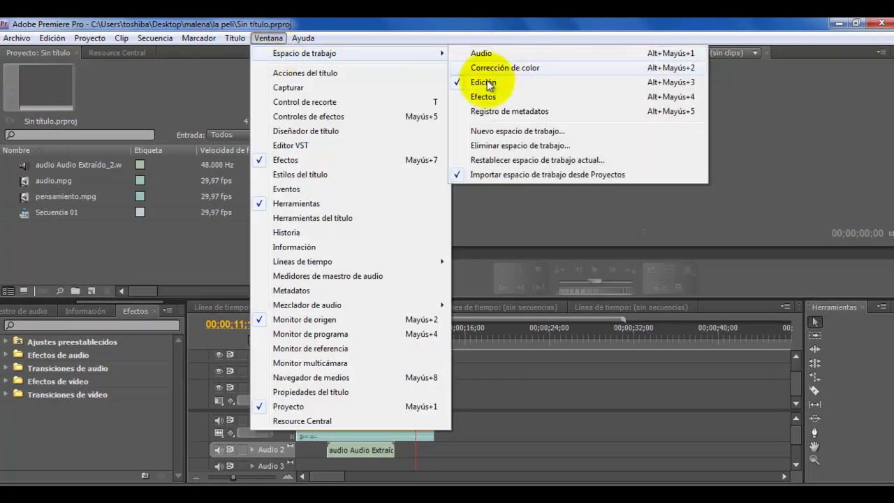
click(529, 159)
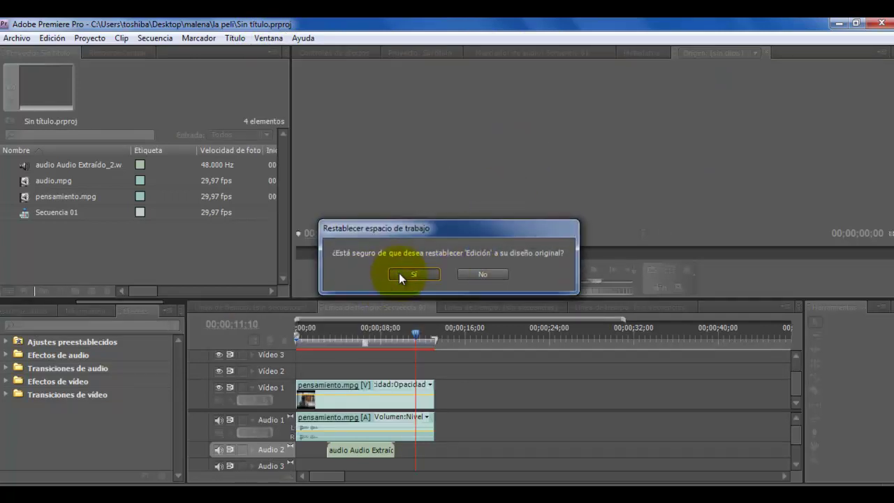
click(399, 273)
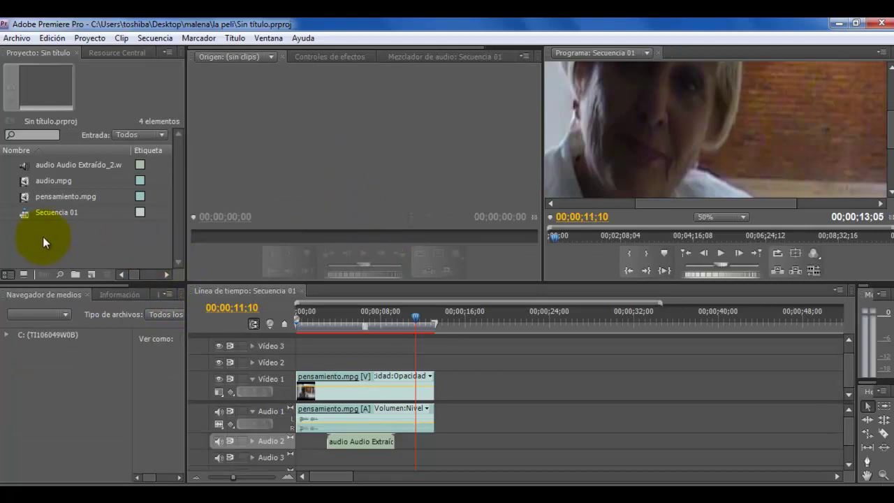
Open pensamiento.mpg in the Source monitor and preview it, stopping at 7;08.
click(40, 237)
double_click(25, 197)
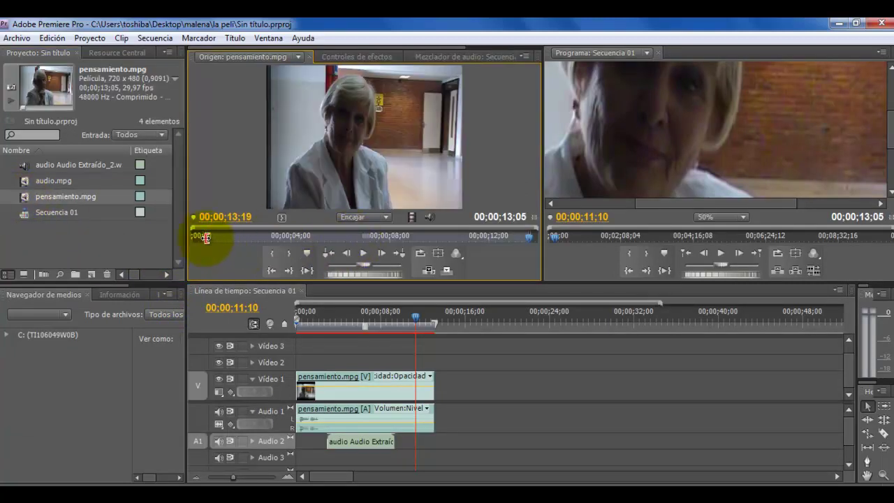
click(361, 254)
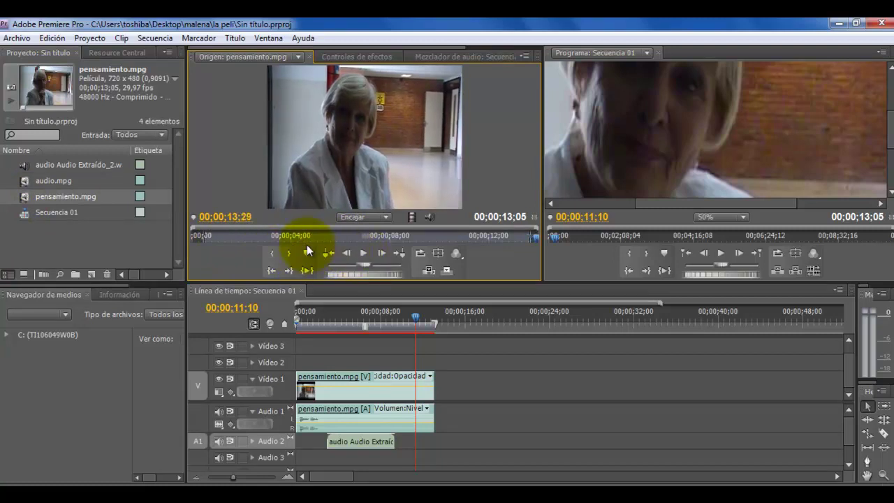
mouse_move(217, 236)
mouse_down()
mouse_move(308, 236)
mouse_move(211, 248)
mouse_up()
key(space)
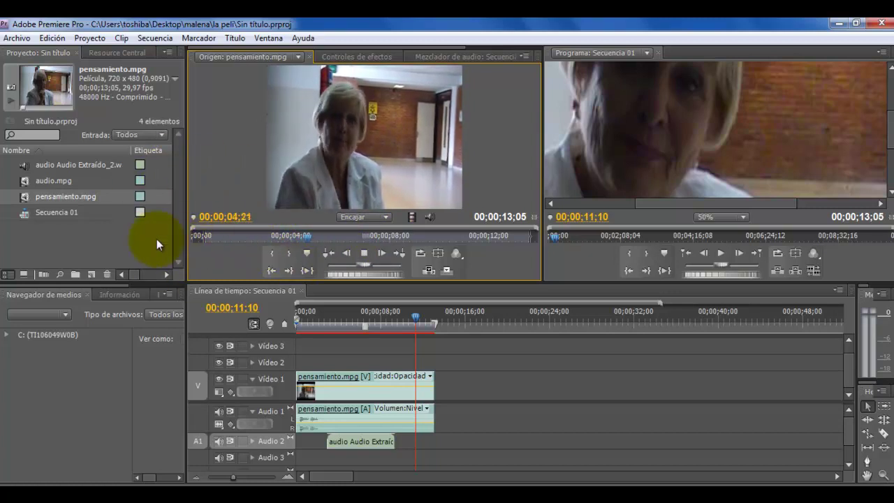
click(365, 253)
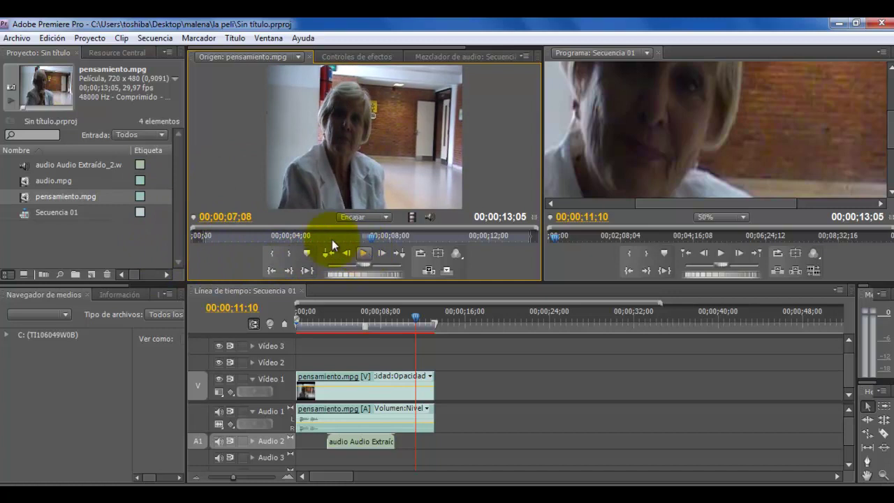
Load audio.mpg in the Source monitor and play it from near the start to 8;01.
click(26, 183)
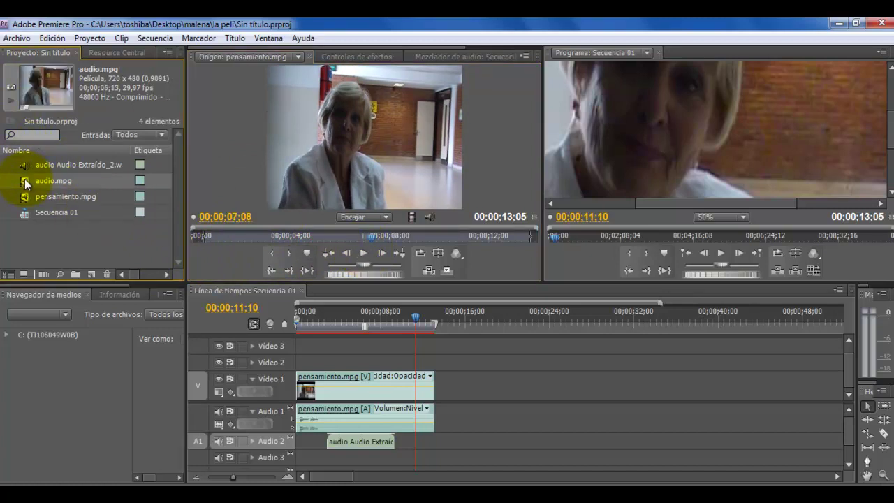
double_click(26, 183)
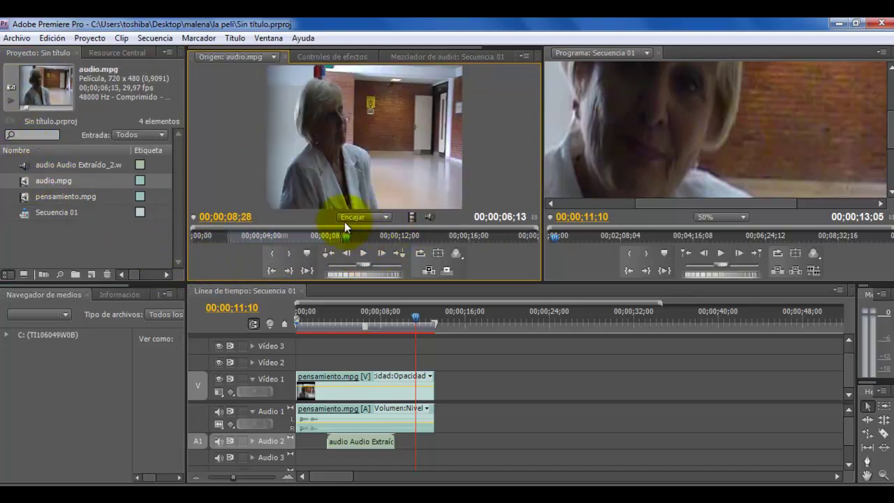
drag(347, 234, 214, 248)
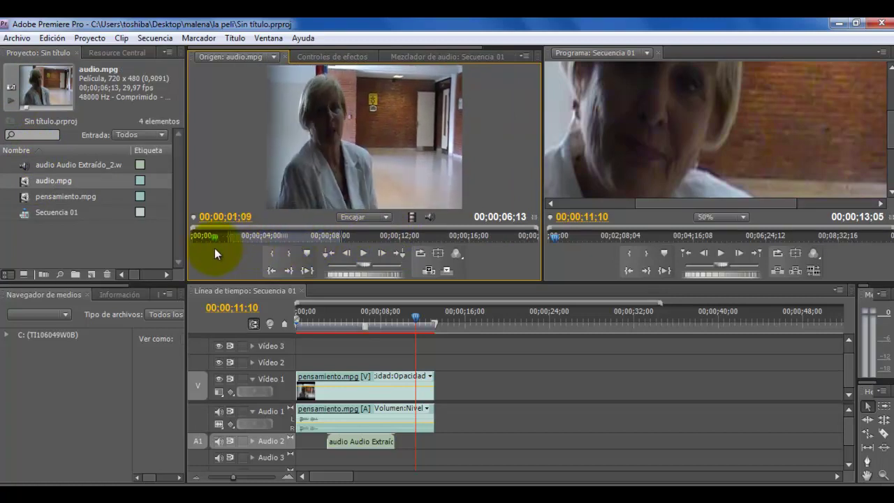
key(space)
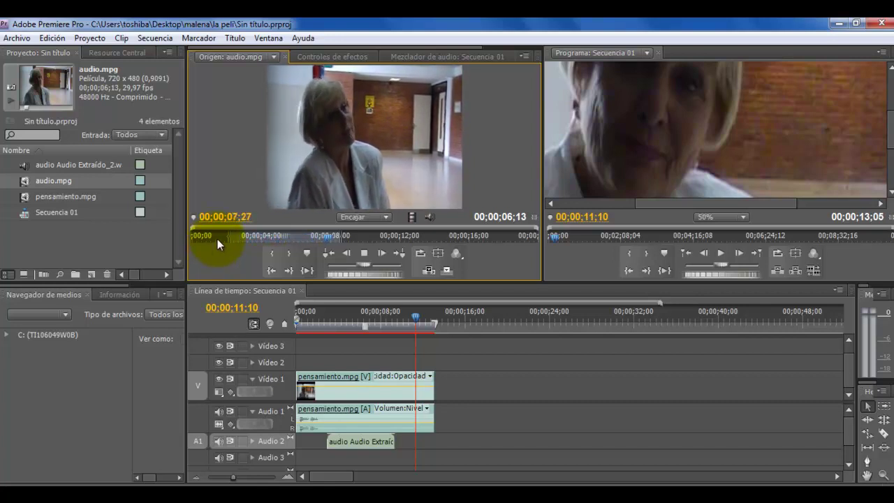
key(space)
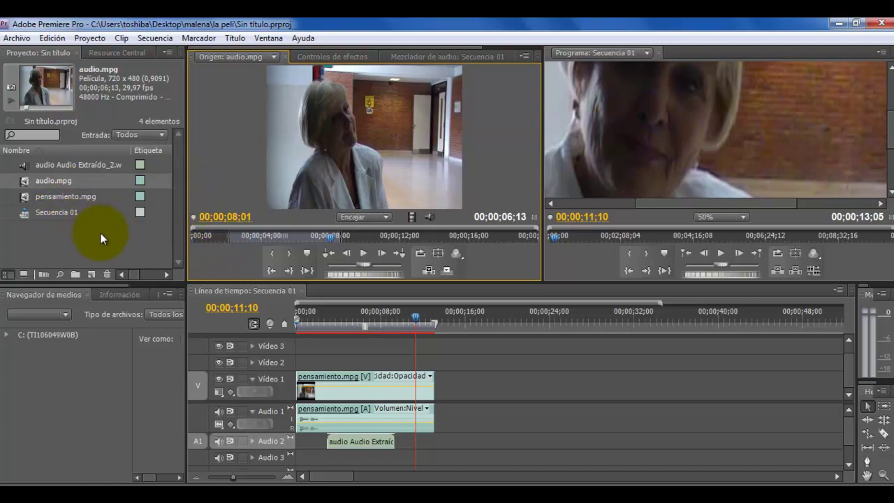
click(137, 230)
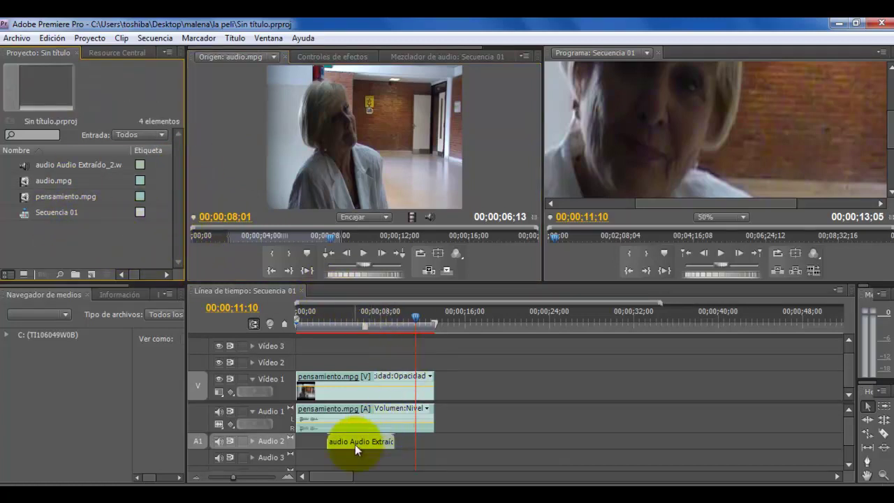
Remove the extracted audio clip from Audio 2 and replay the sequence to 3;16.
drag(355, 444, 358, 438)
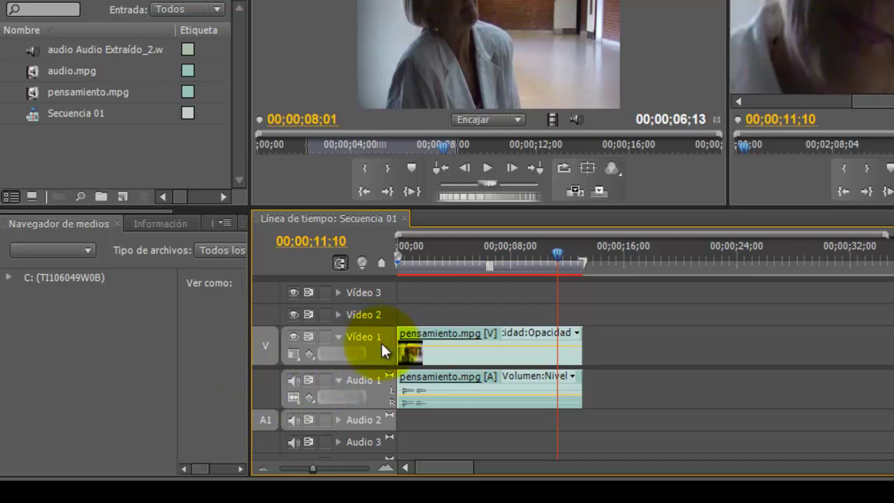
drag(268, 418, 264, 392)
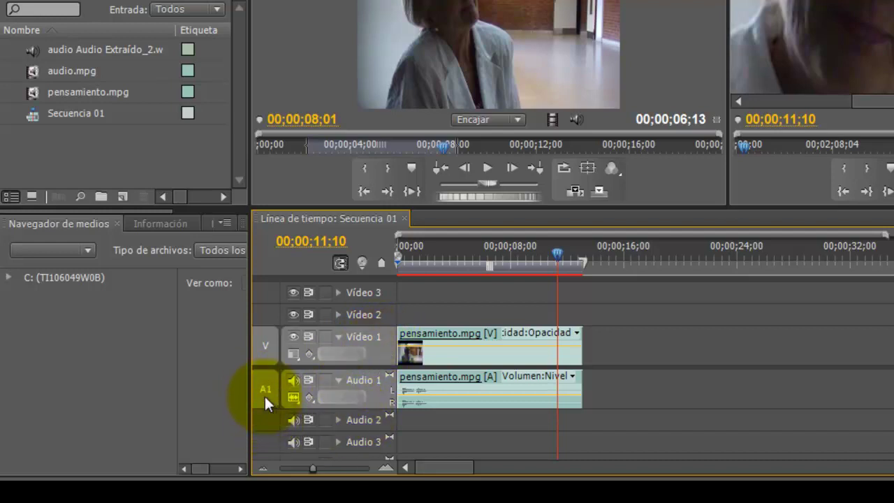
drag(559, 256, 377, 269)
key(space)
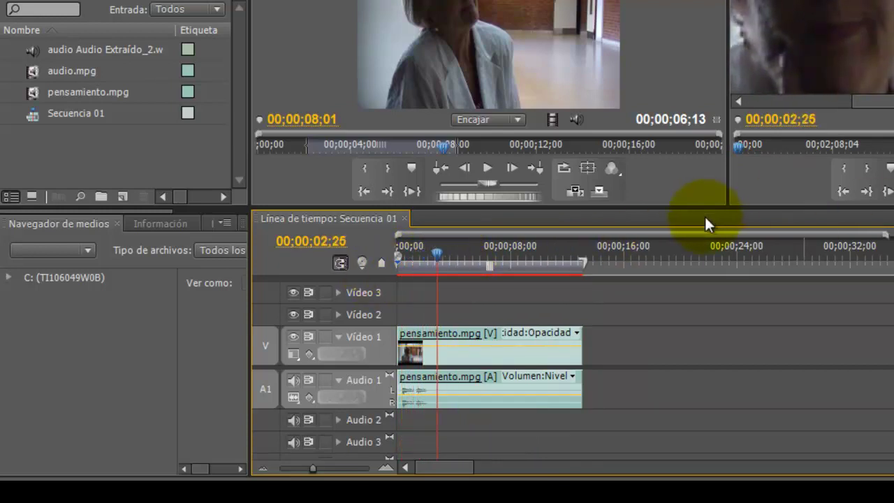
key(space)
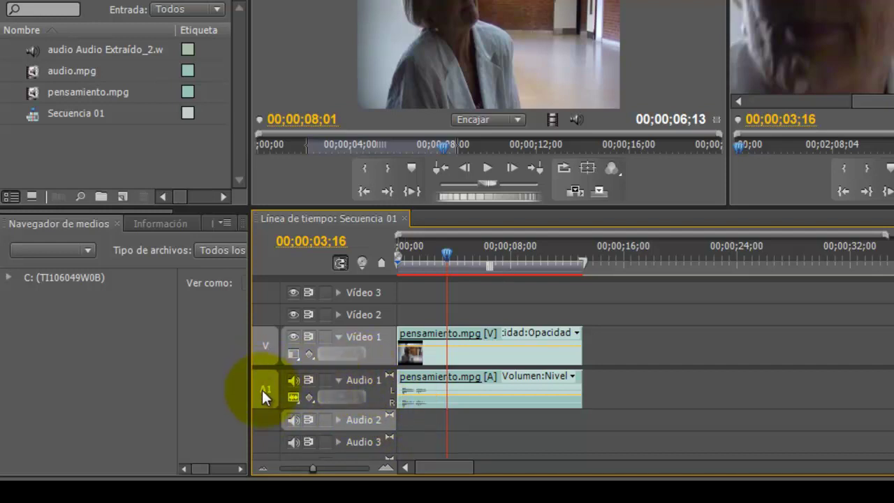
Try overlaying audio.mpg, undo it, and finally patch the source audio to Audio 2.
drag(262, 393, 266, 420)
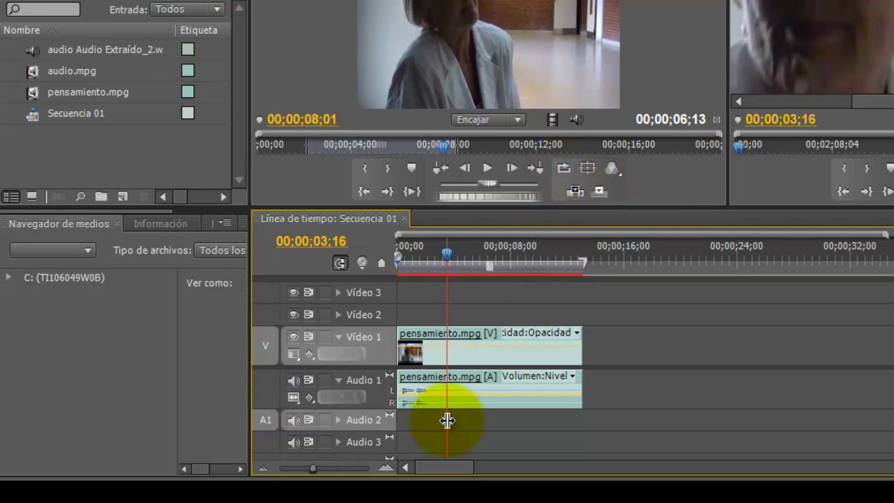
click(378, 395)
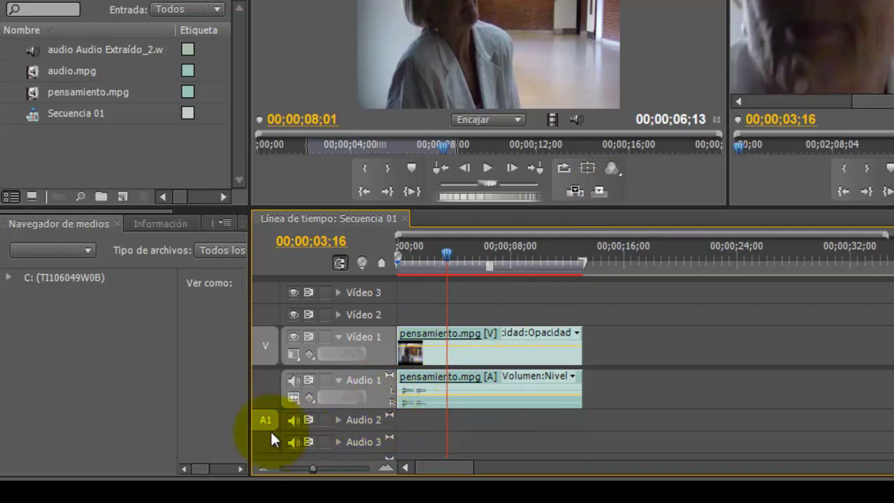
drag(270, 425, 269, 391)
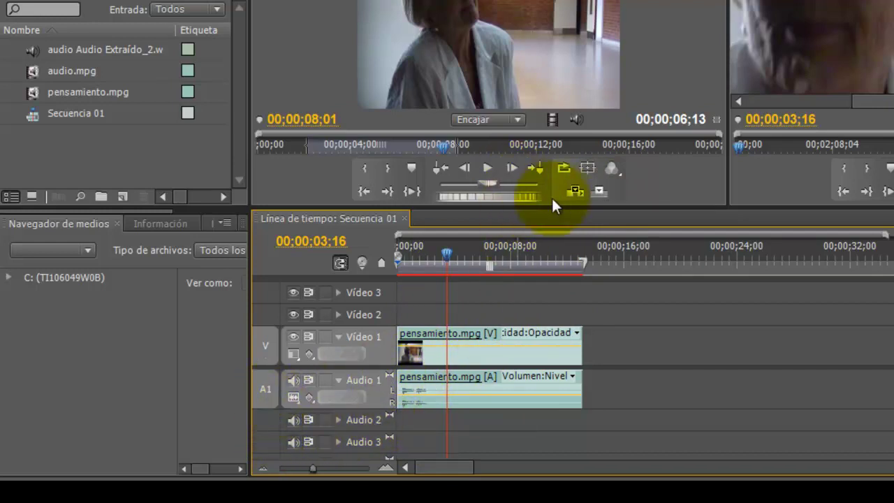
click(598, 193)
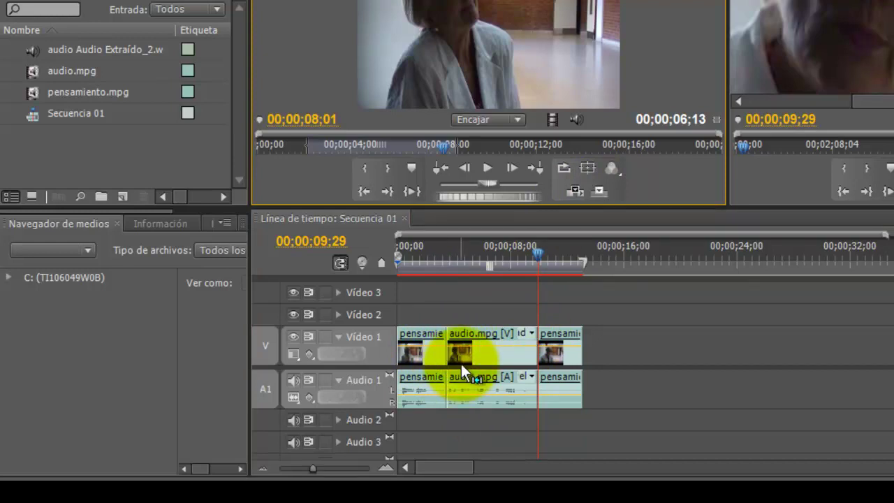
key(ctrl+z)
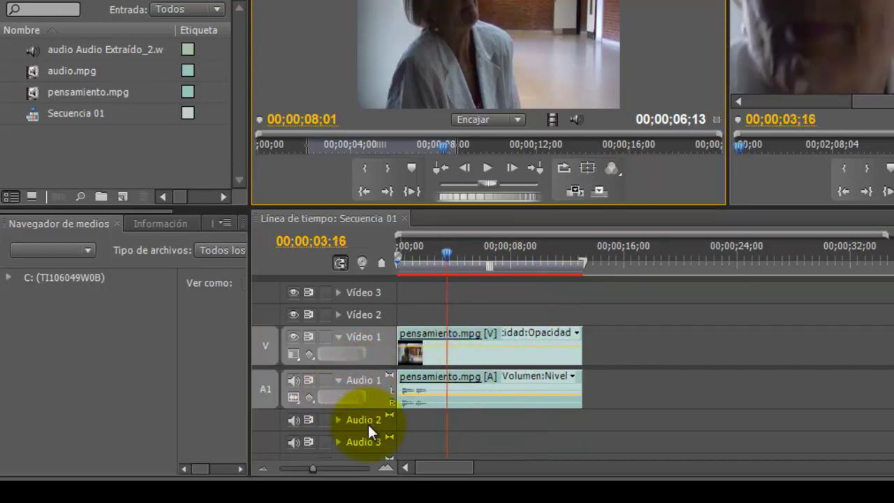
click(369, 421)
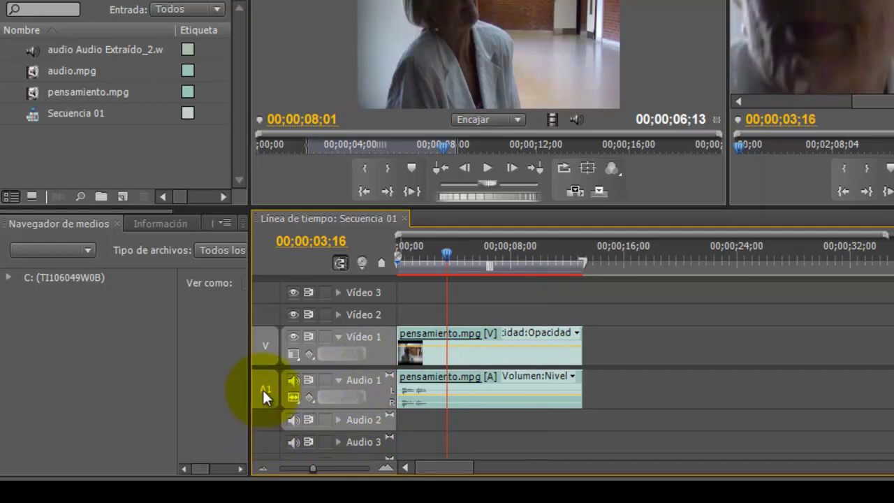
drag(262, 389, 262, 419)
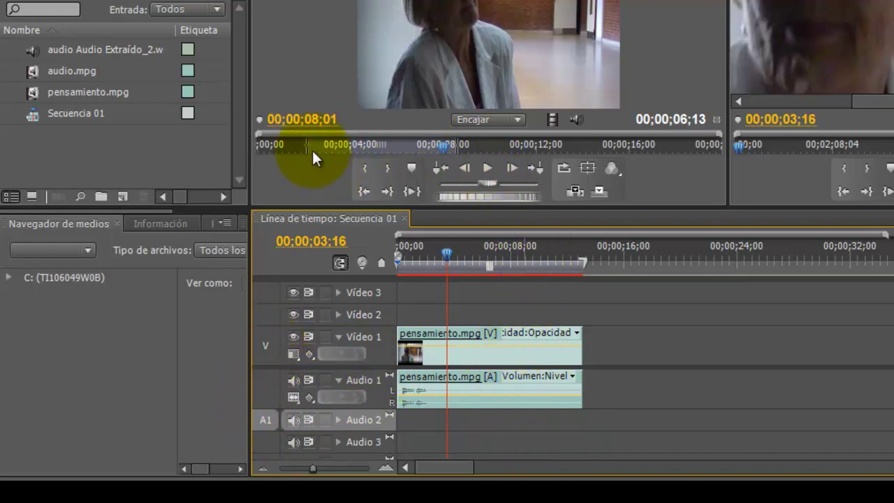
Preview audio.mpg in the Source monitor from about two seconds to 5;11.
click(431, 144)
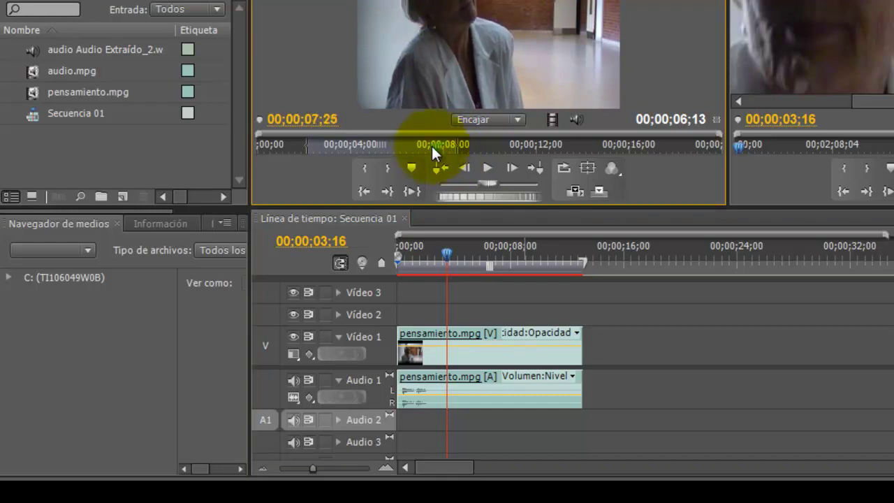
drag(431, 144, 306, 147)
key(space)
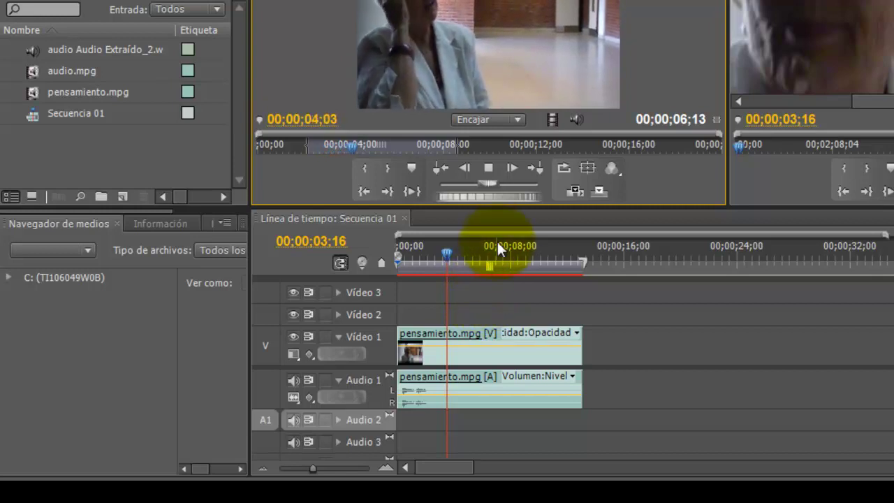
key(space)
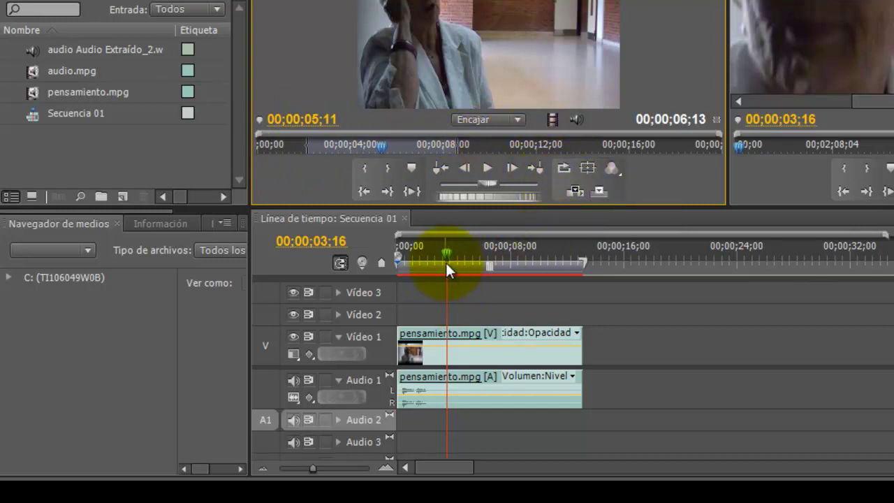
Set the sequence playhead to 2;11 and drop the source audio onto Audio 2.
drag(446, 264, 429, 259)
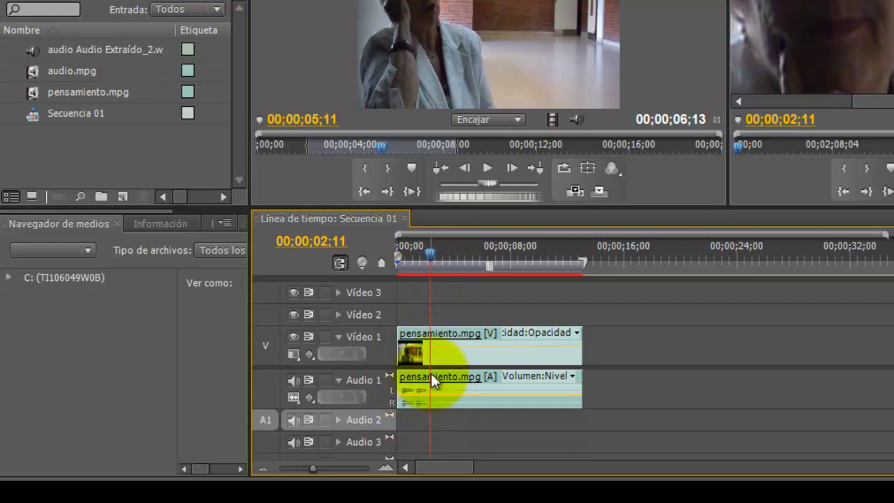
mouse_move(431, 373)
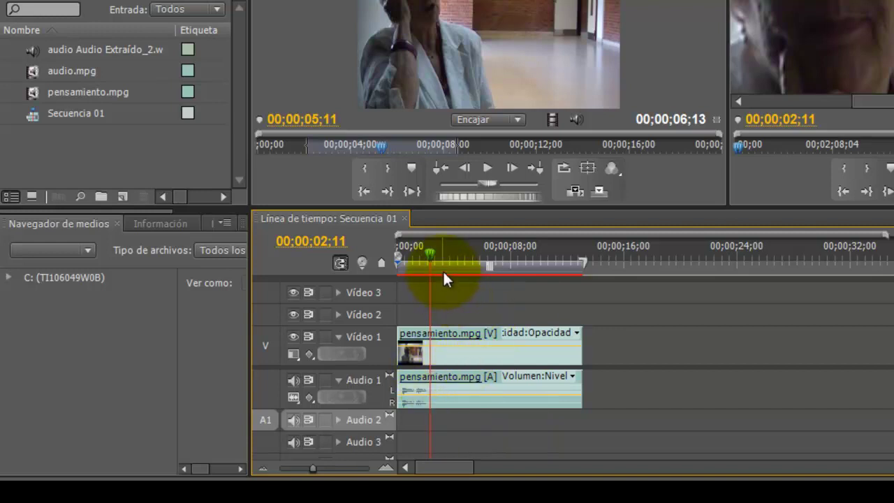
mouse_move(439, 266)
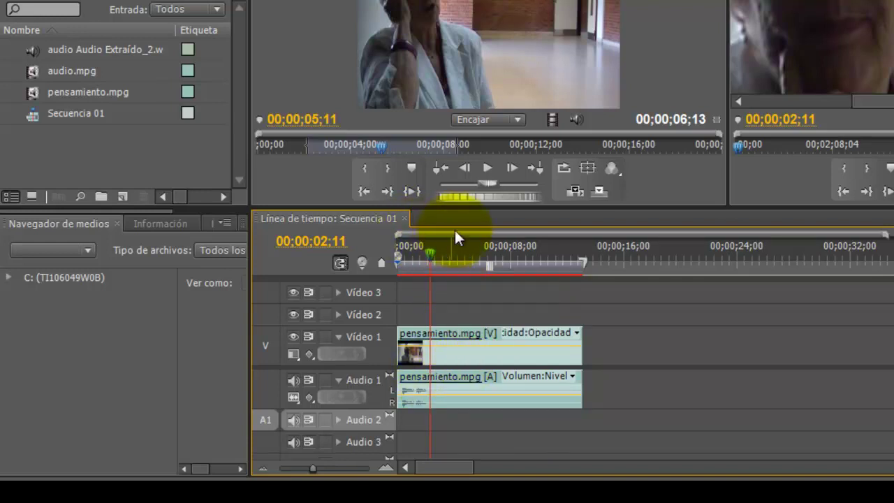
click(600, 192)
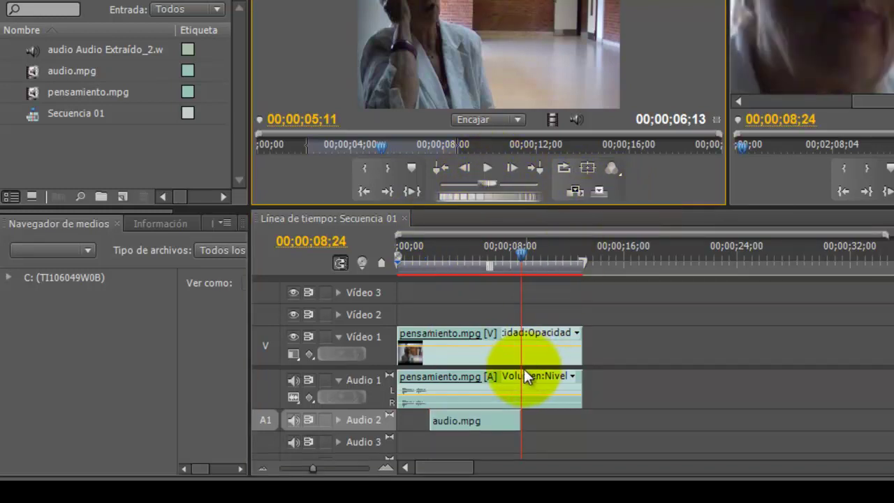
Play the sequence from near the start and select the audio.mpg clip on Audio 2.
mouse_move(506, 261)
drag(526, 261, 438, 266)
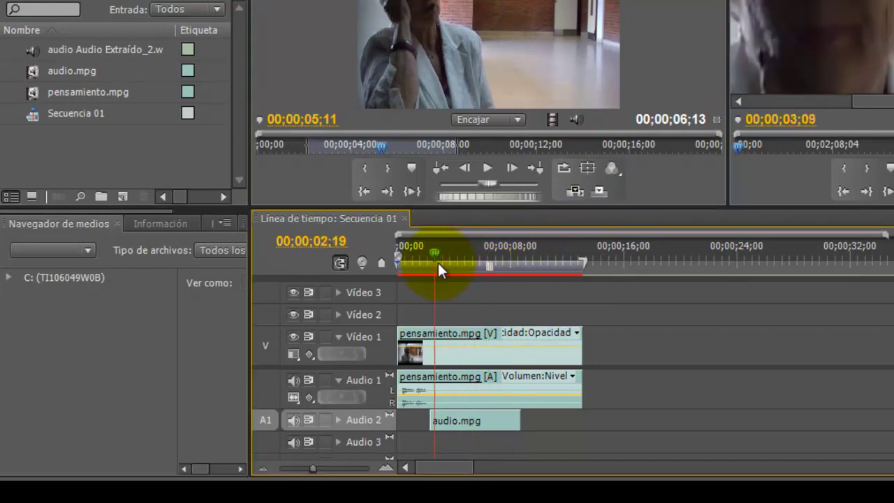
key(space)
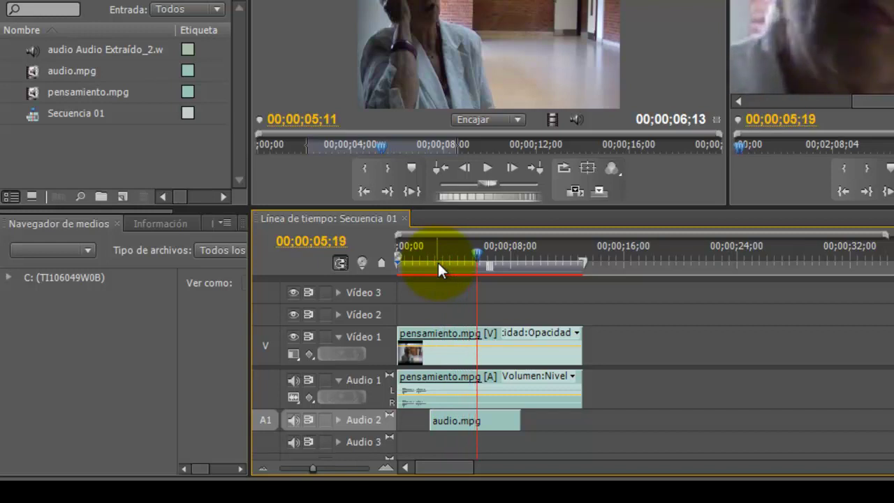
click(471, 423)
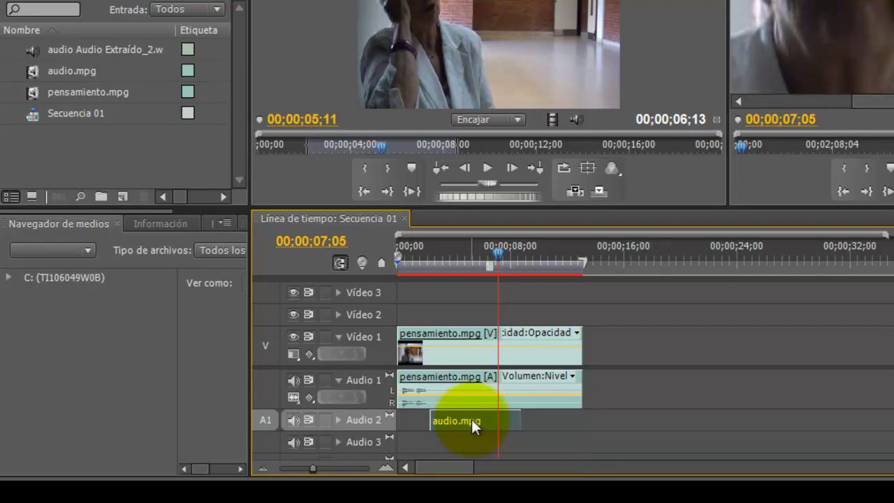
Send the audio.mpg clip to Soundbooth with Procesar y reemplazar, then widen the Nombre column.
right_click(472, 419)
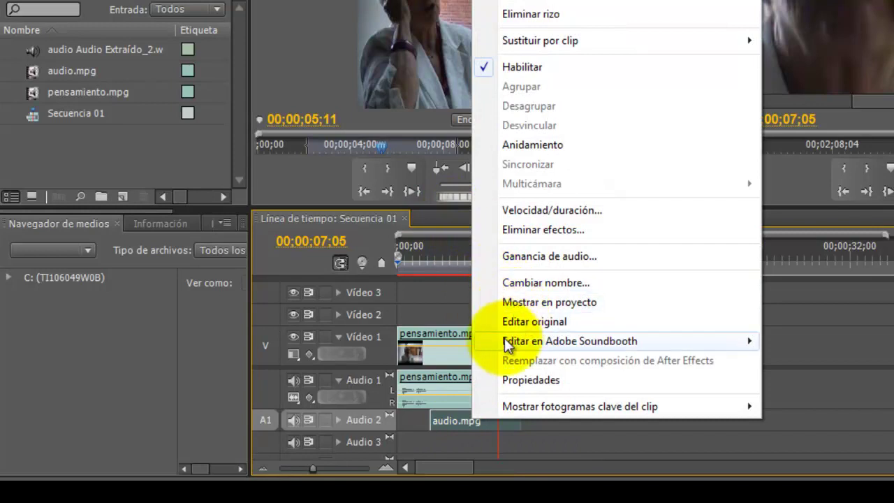
click(439, 423)
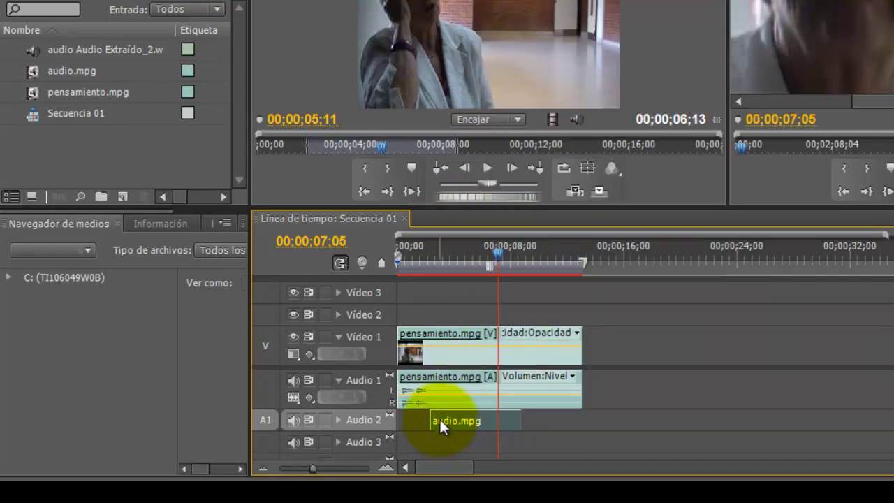
right_click(440, 422)
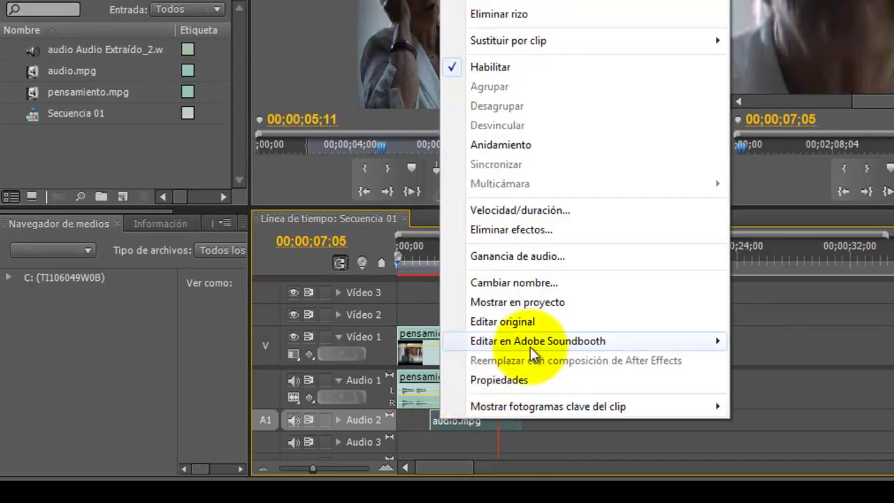
mouse_move(535, 347)
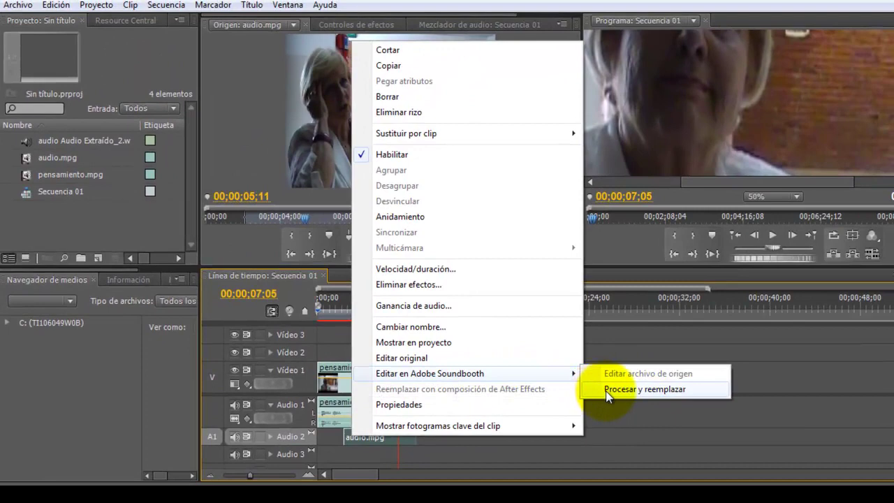
right_click(360, 437)
mouse_move(410, 376)
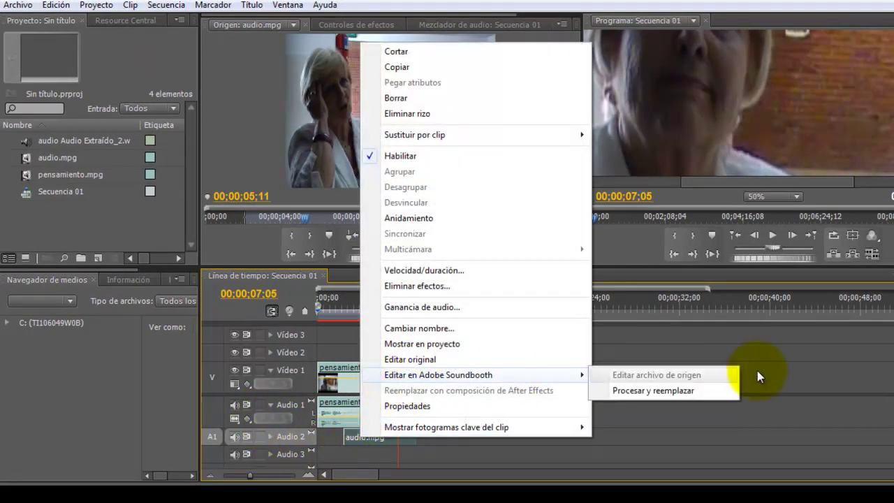
click(672, 392)
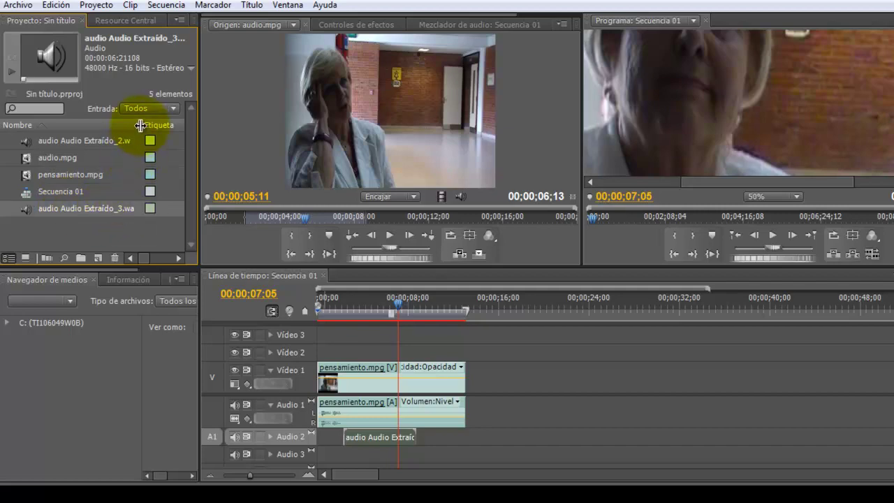
drag(140, 125, 151, 126)
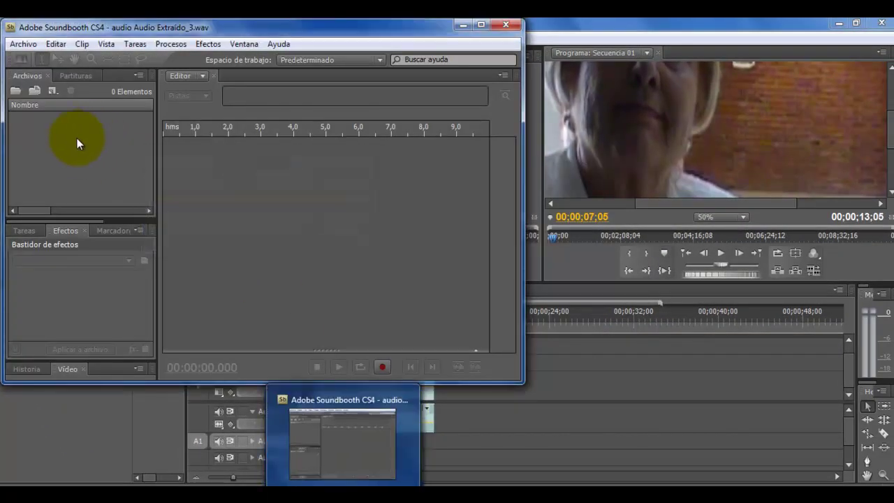
Maximize Soundbooth and play the extracted audio to 00:00:05.161, glancing at the Efectos menu.
click(479, 27)
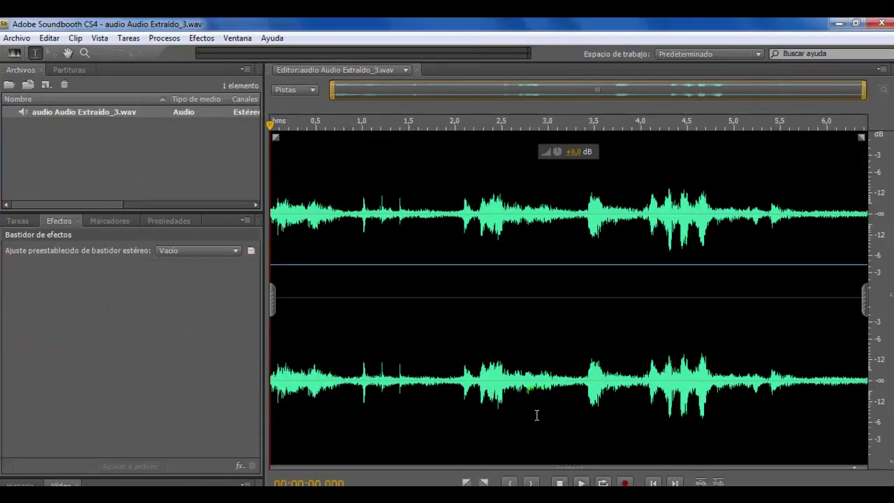
click(581, 483)
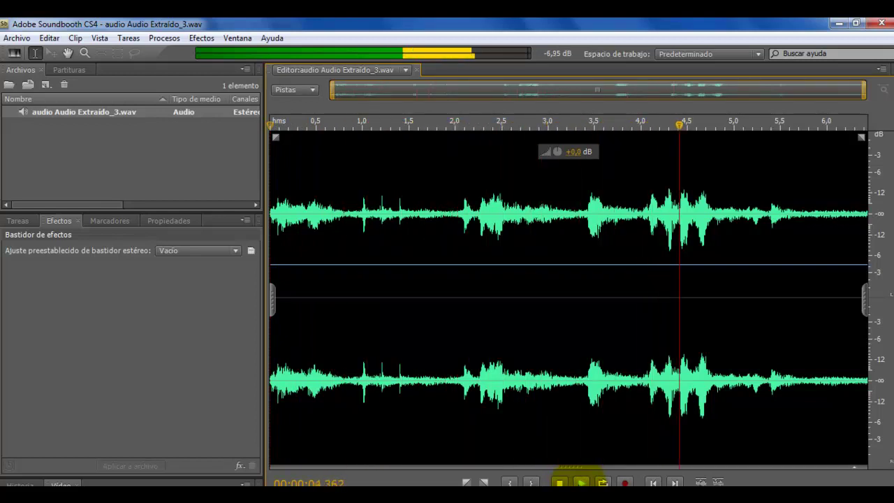
click(559, 482)
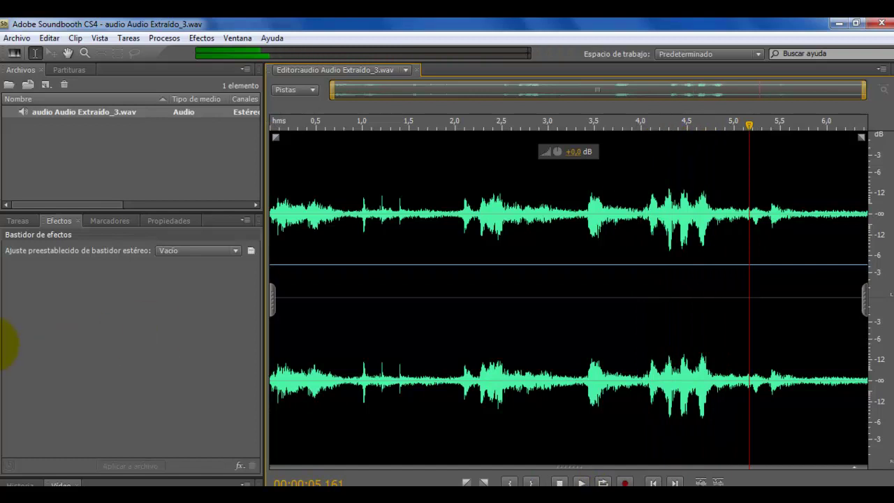
click(193, 42)
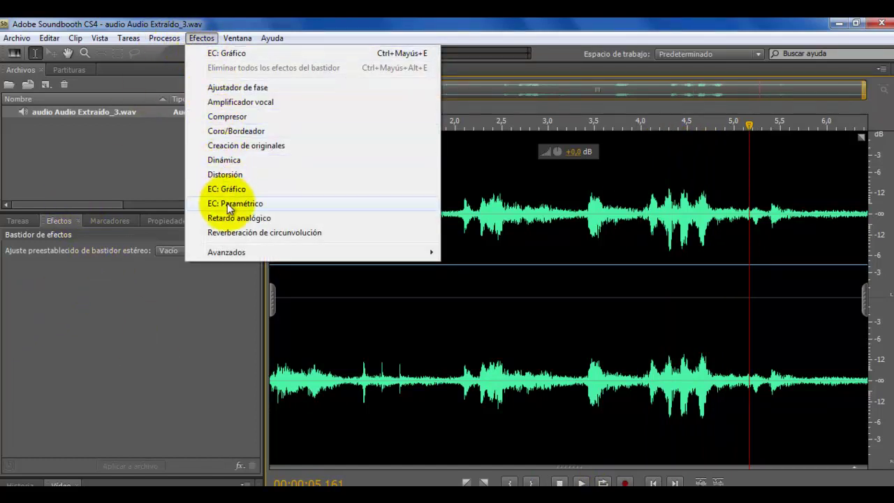
click(129, 270)
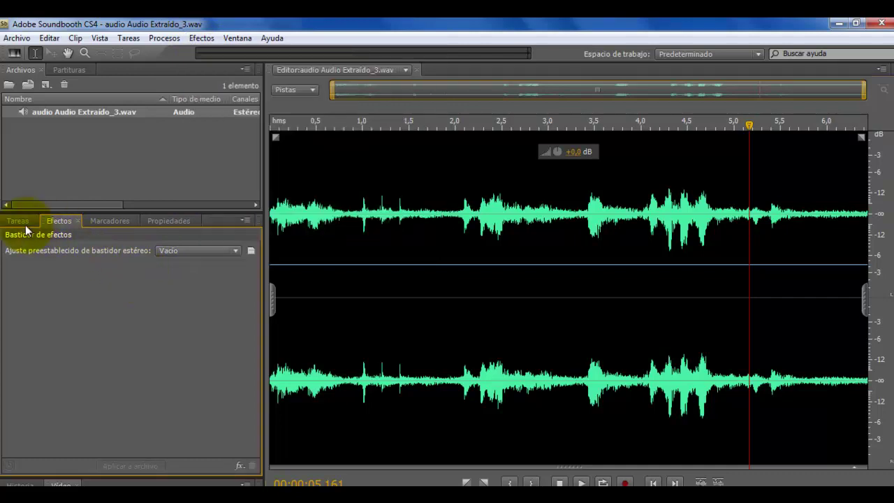
Choose the Reverberación: Secuencia de sueños preset from the stereo rack preset dropdown.
click(25, 224)
click(47, 222)
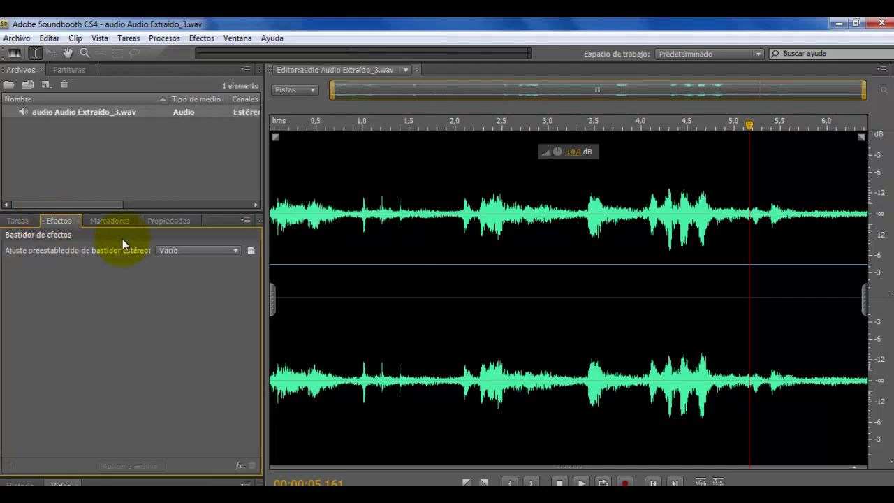
click(235, 249)
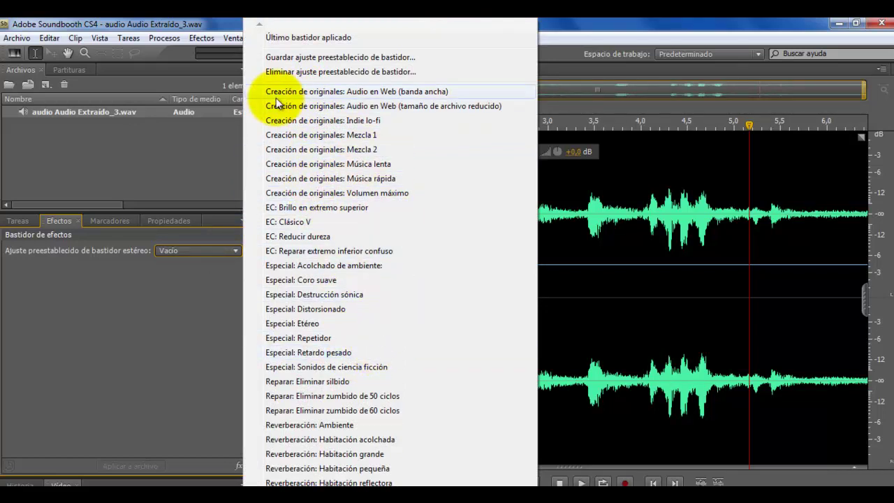
click(200, 39)
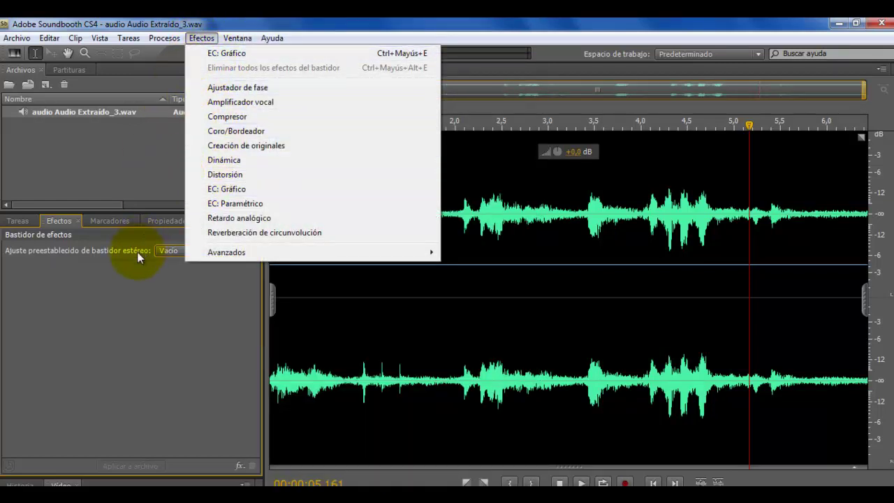
click(126, 273)
click(232, 251)
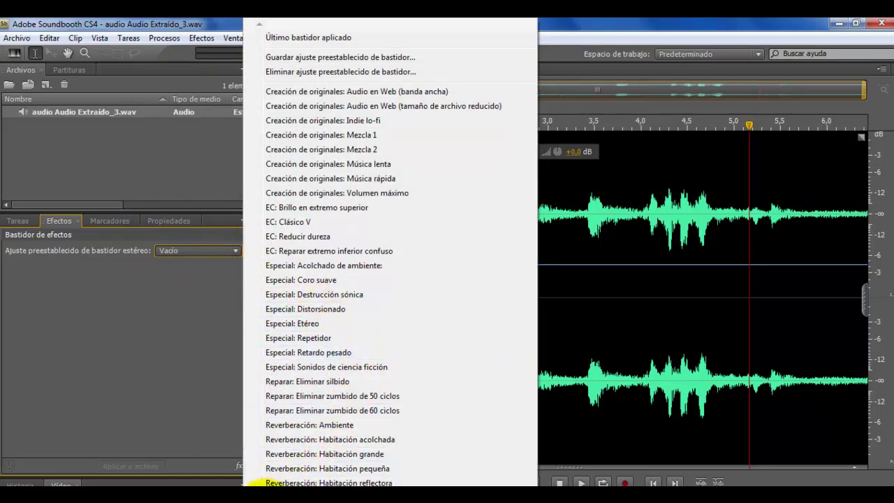
mouse_move(258, 486)
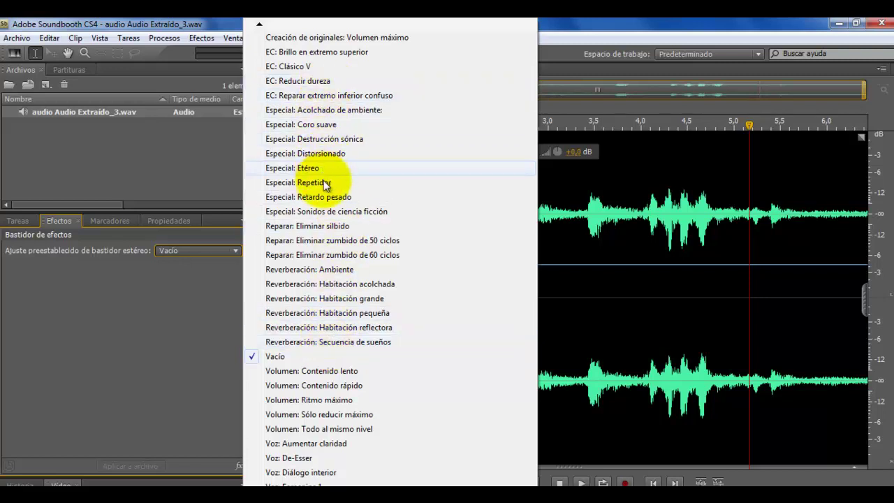
click(352, 343)
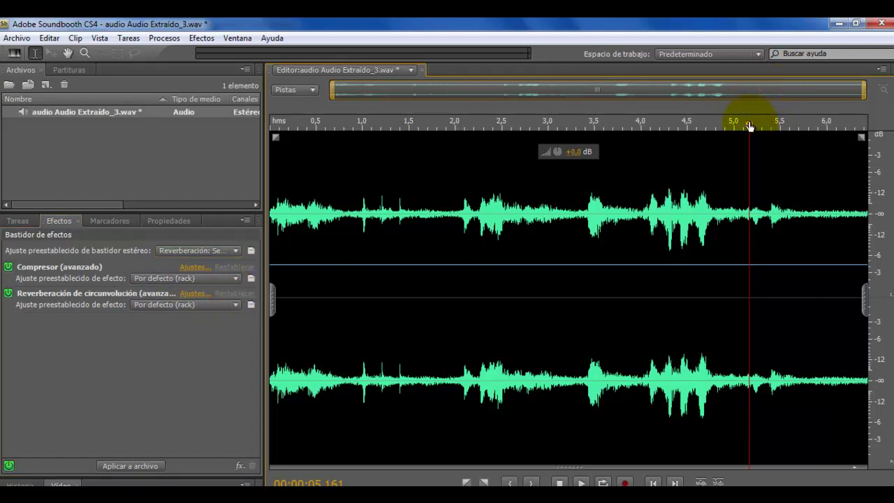
click(354, 189)
click(280, 203)
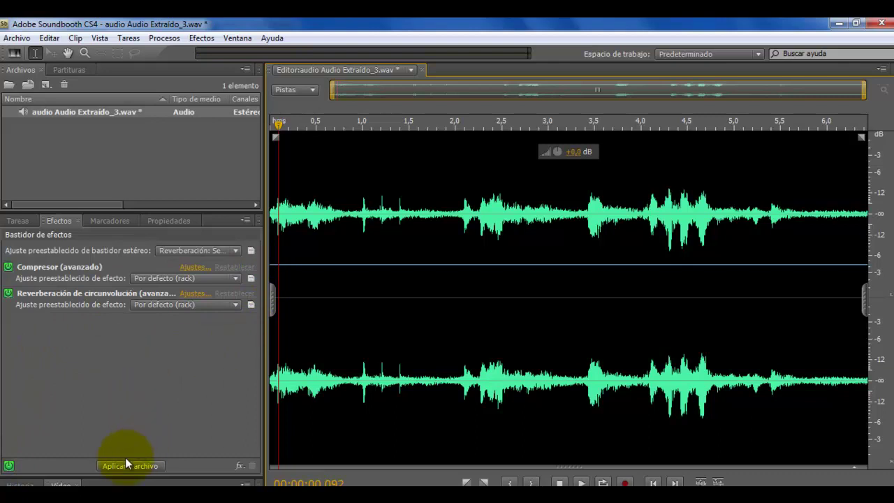
click(580, 482)
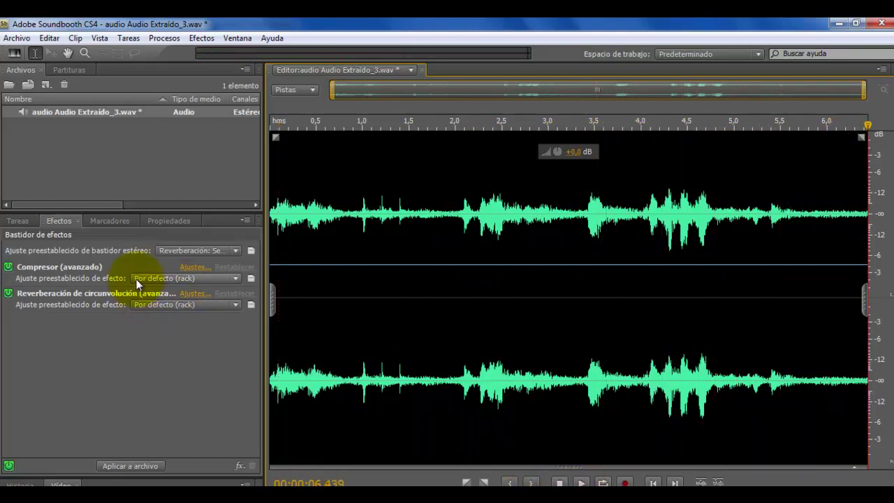
drag(361, 381, 599, 383)
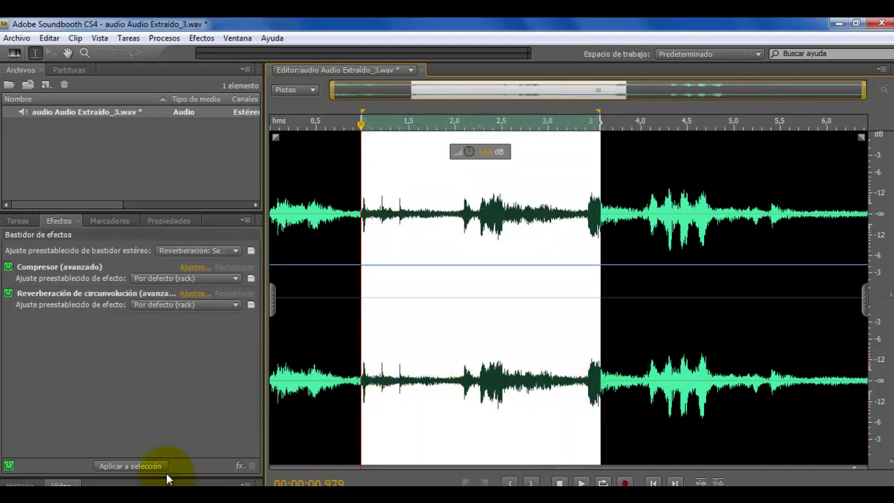
click(145, 463)
click(201, 384)
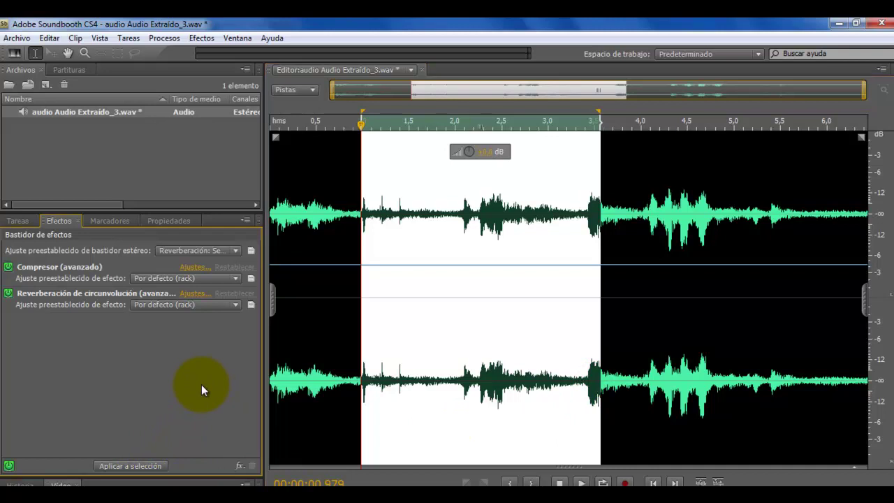
click(295, 398)
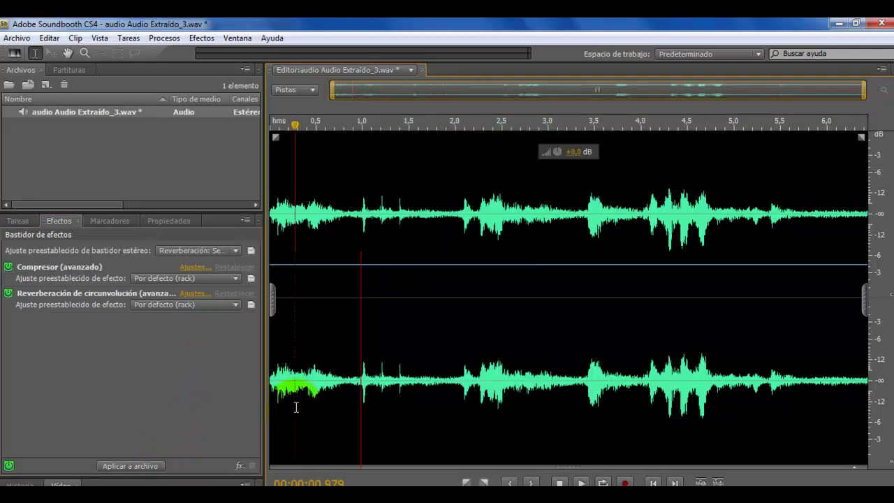
Close the Compresor (avanzado) settings and open Reverberación de circunvolución's Ajustes instead.
click(194, 267)
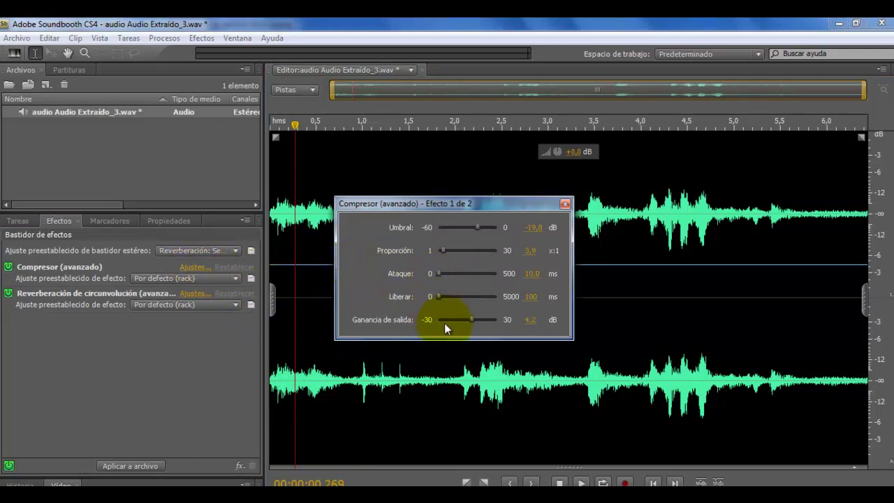
click(565, 203)
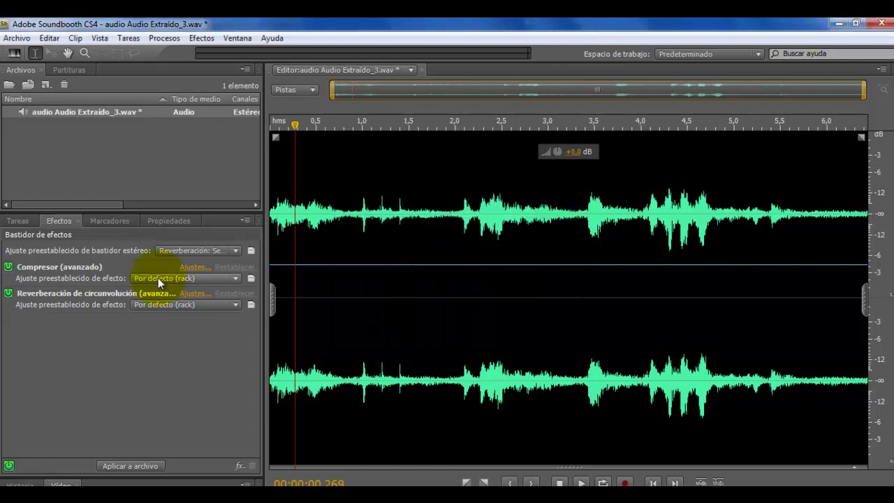
click(185, 295)
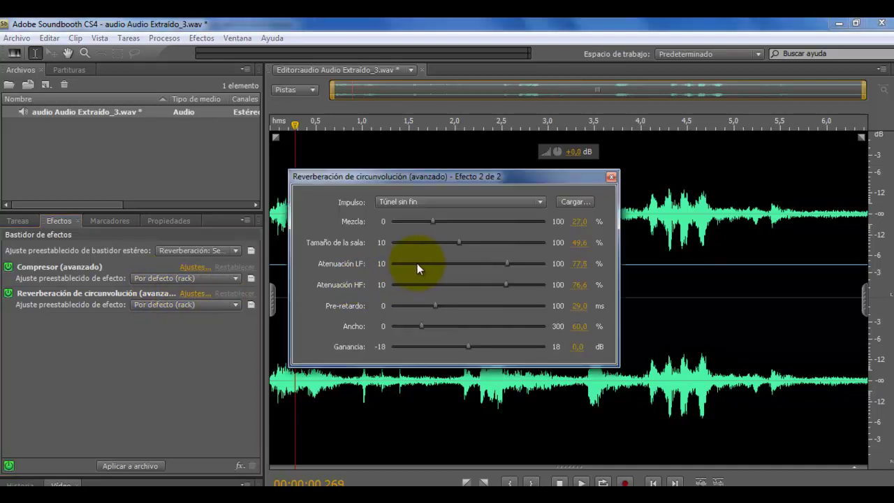
Set reverb pre-delay to 68,6 ms, width to 92,8 %, and impulse Caverna de gran tamaño.
drag(434, 306, 497, 306)
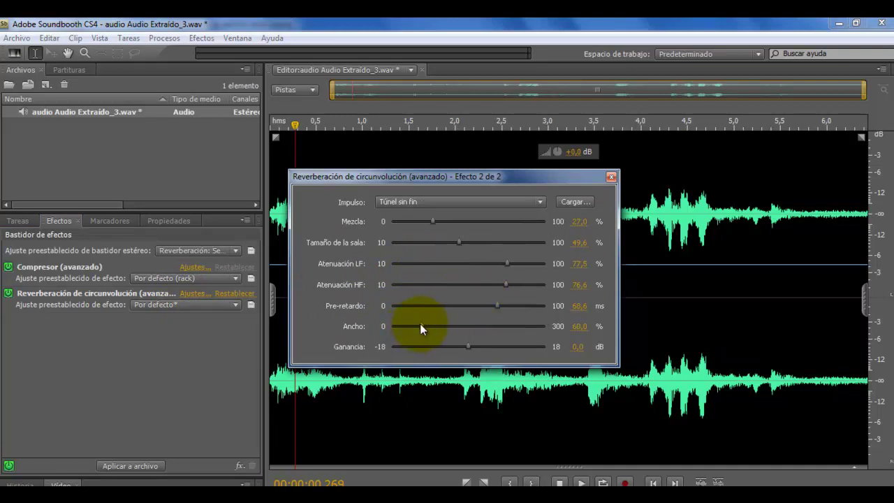
drag(420, 325, 438, 326)
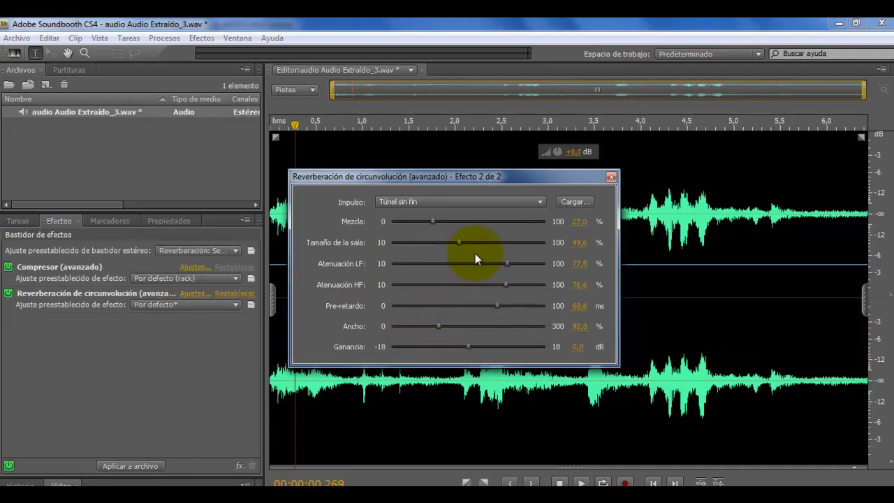
click(503, 202)
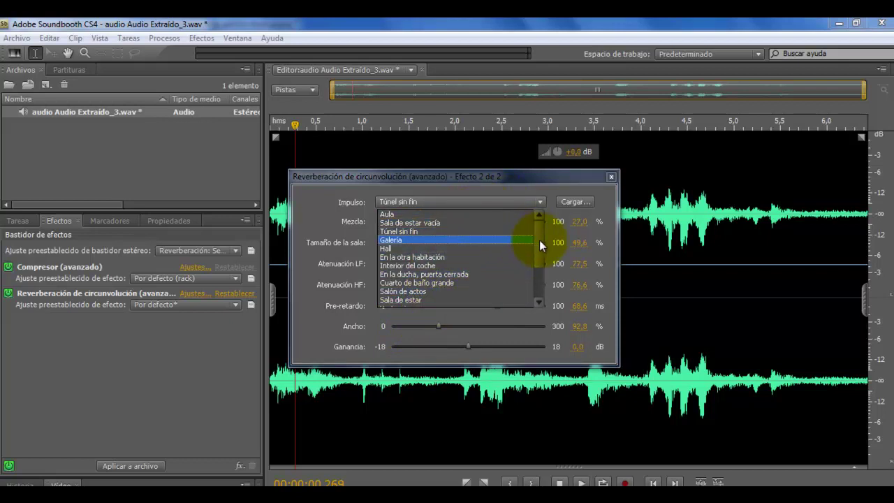
drag(539, 240, 539, 248)
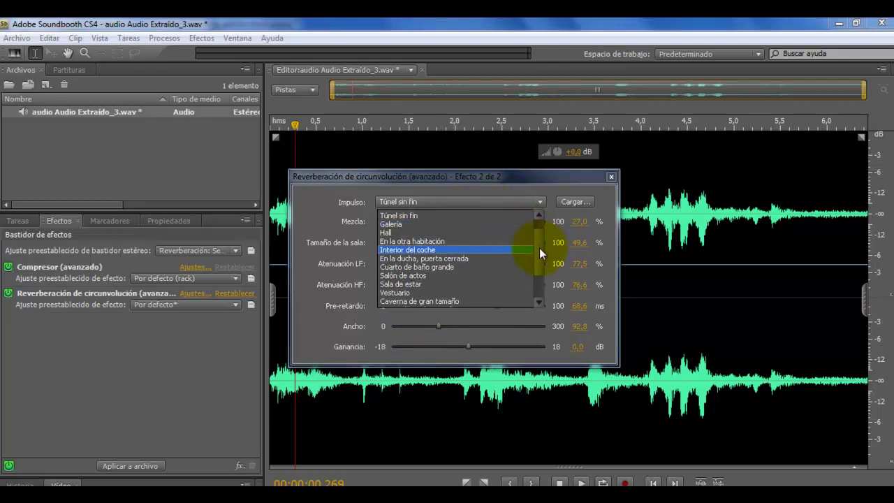
drag(540, 248, 540, 263)
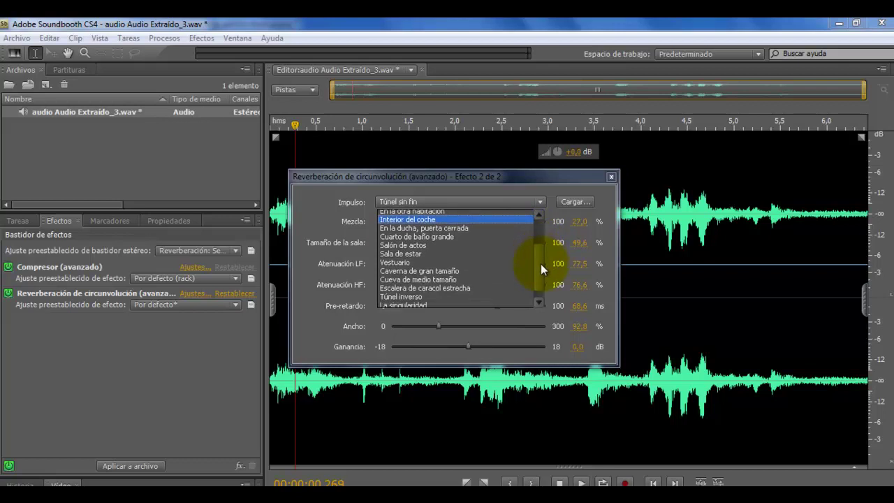
click(479, 270)
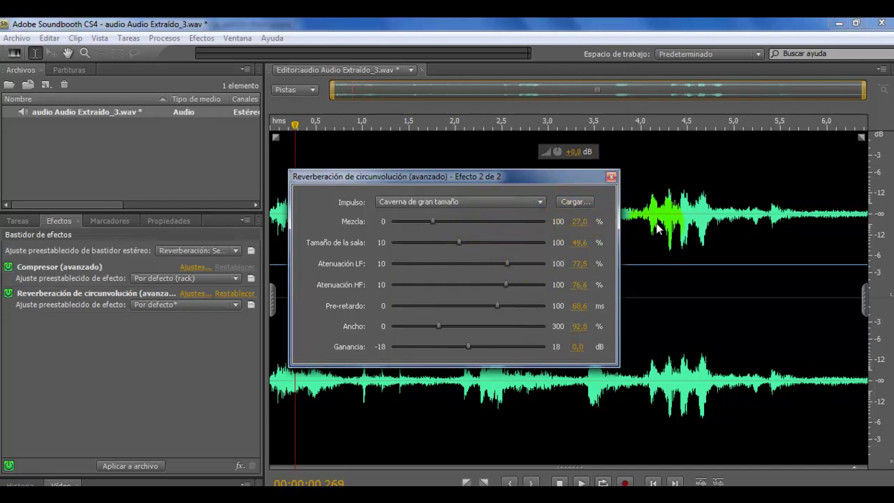
Preview the audio with the new reverb, then close the settings keeping Caverna de gran tamaño.
click(581, 482)
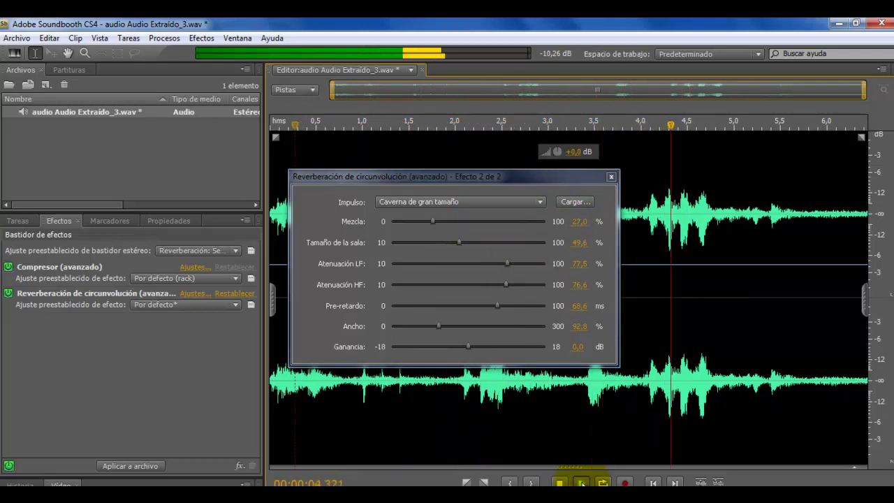
click(559, 480)
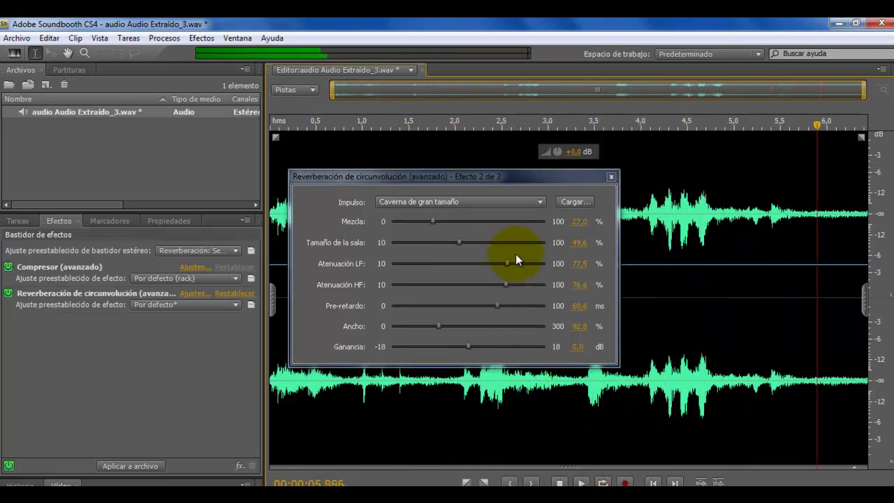
click(540, 202)
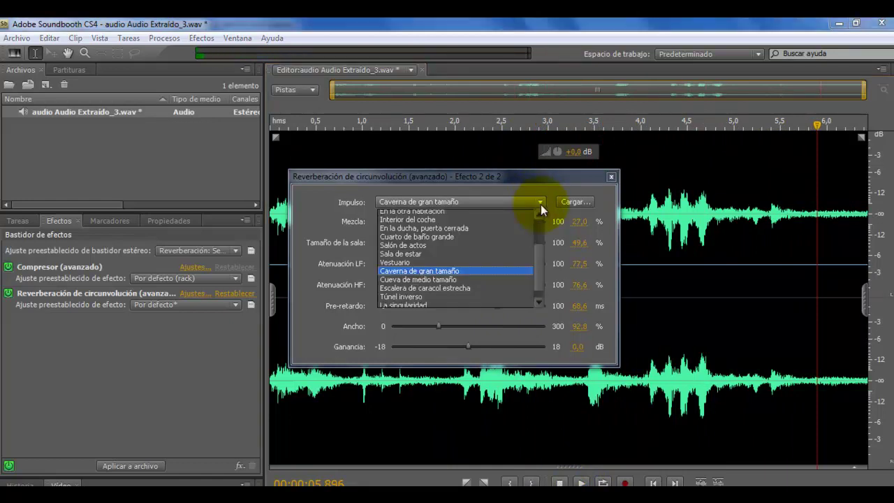
click(545, 265)
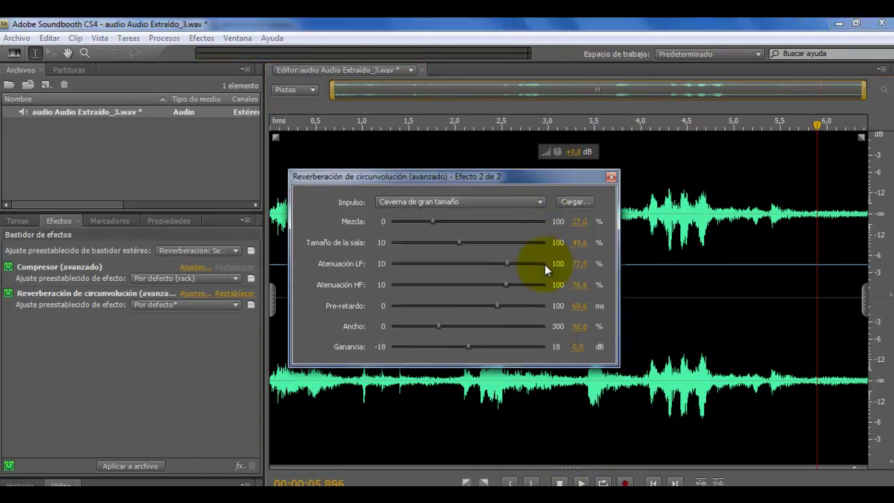
click(539, 200)
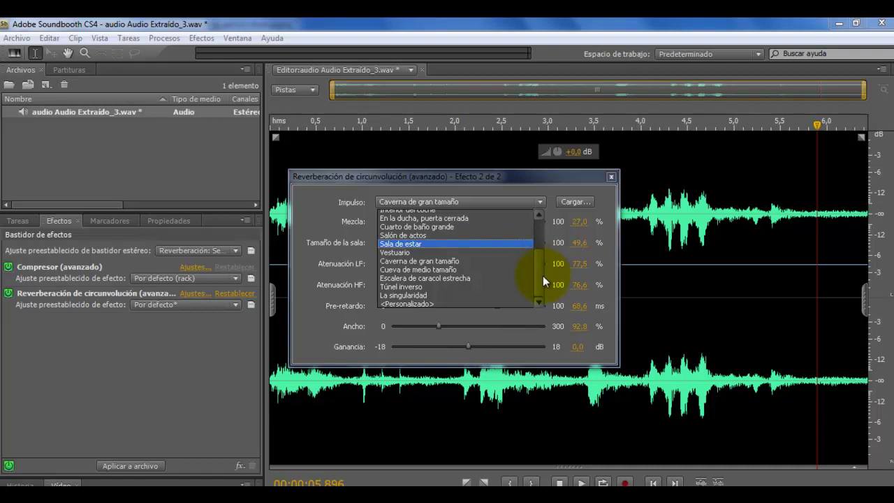
drag(542, 275, 540, 228)
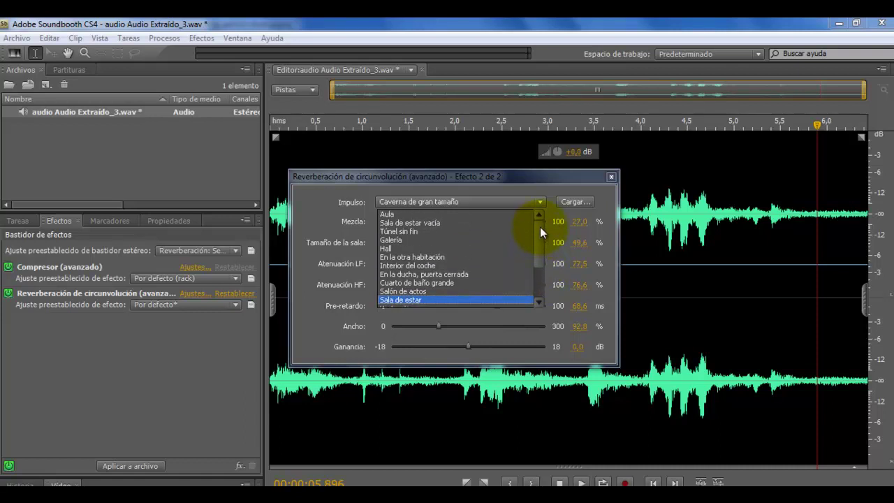
click(199, 354)
Close the reverb settings and bake the compressor and convolution reverb into the whole audio file.
click(611, 177)
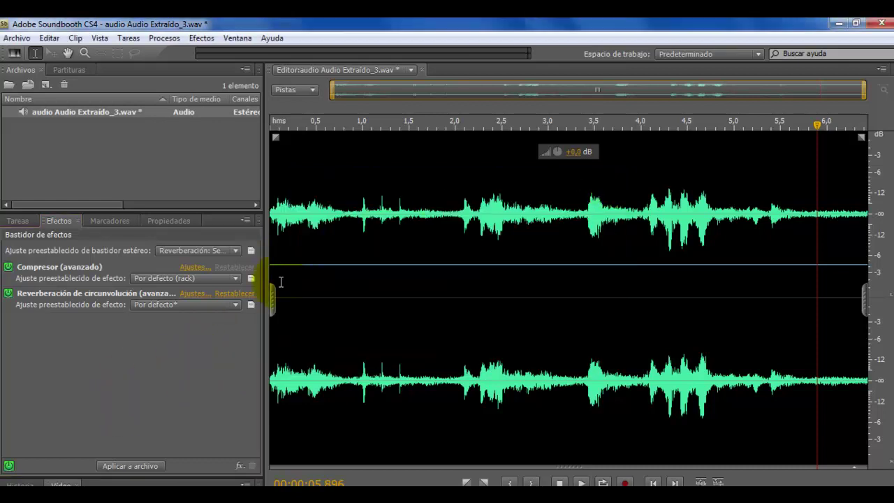
click(142, 463)
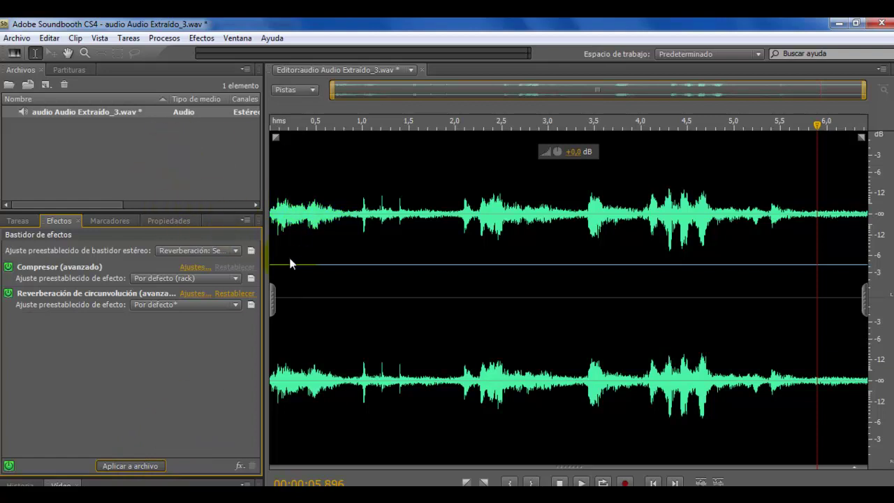
click(157, 464)
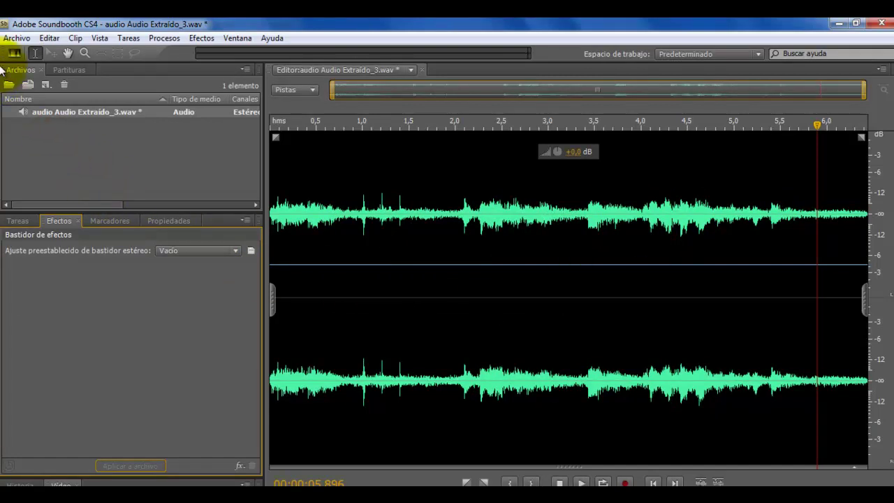
Save the processed Audio Extraído_3.wav, then close it in Soundbooth.
click(16, 38)
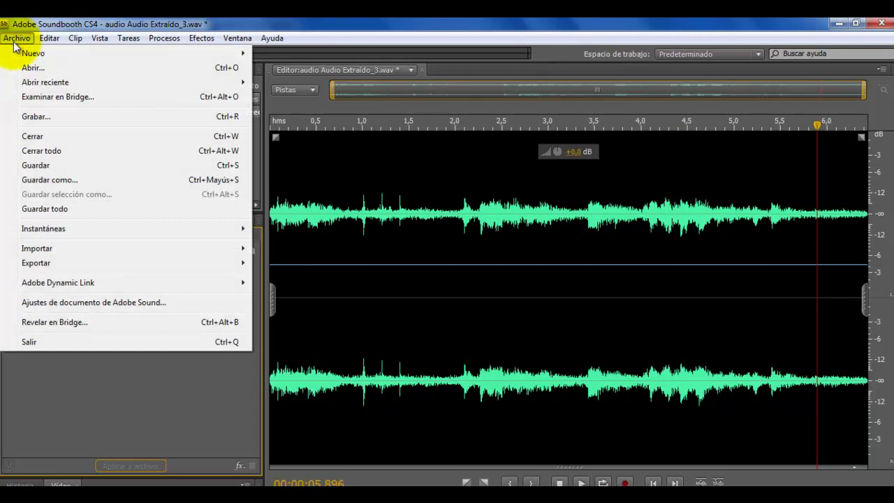
click(38, 166)
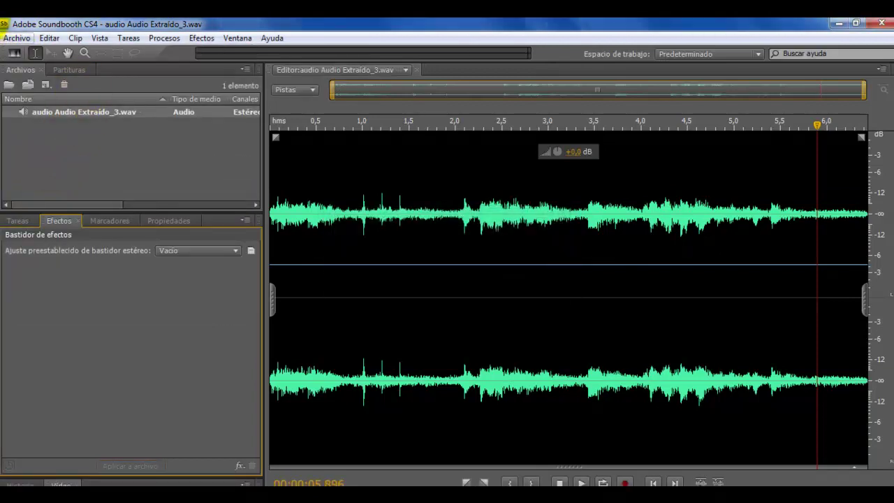
click(16, 38)
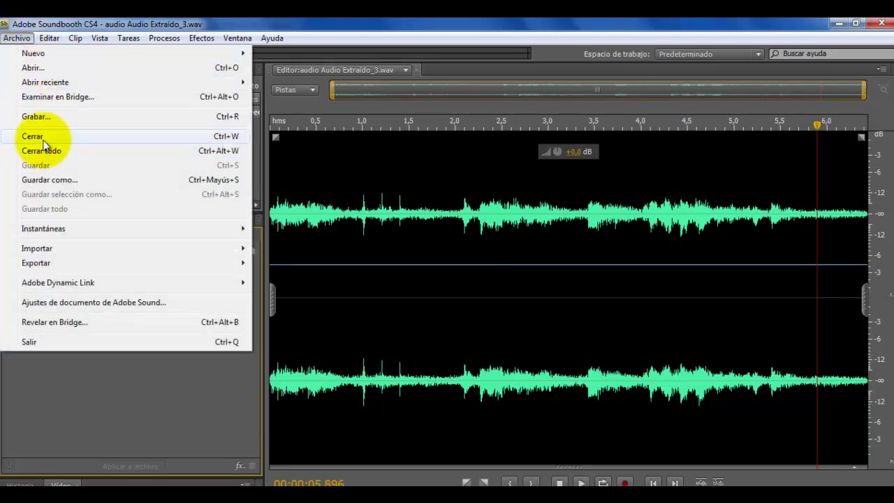
click(39, 136)
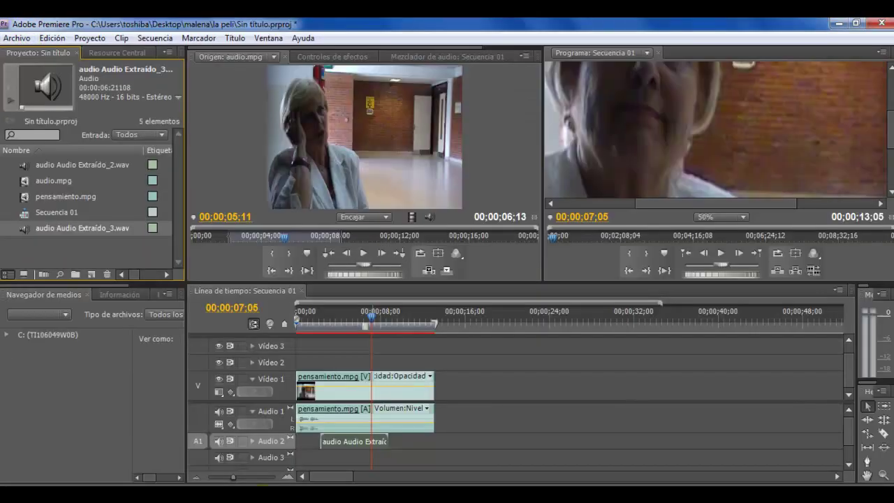
Play Secuencia 01 from an earlier point to hear the processed audio, then park the playhead at 00;00;05;15.
click(403, 410)
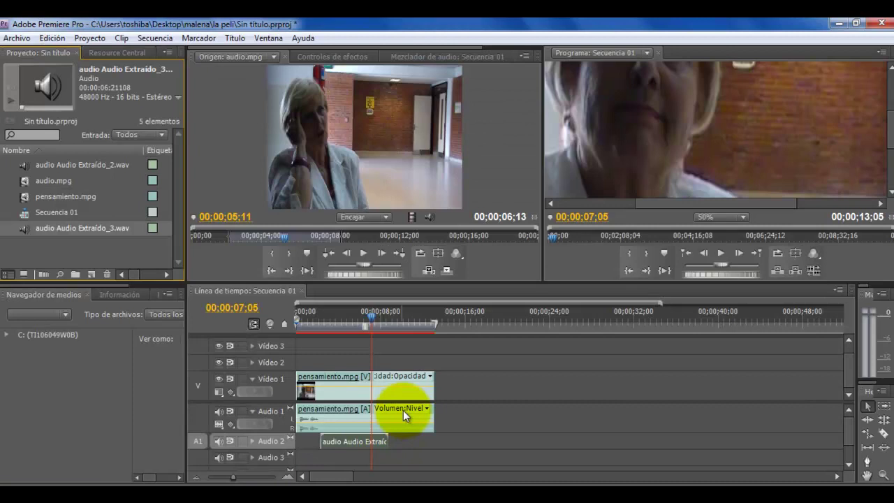
click(353, 451)
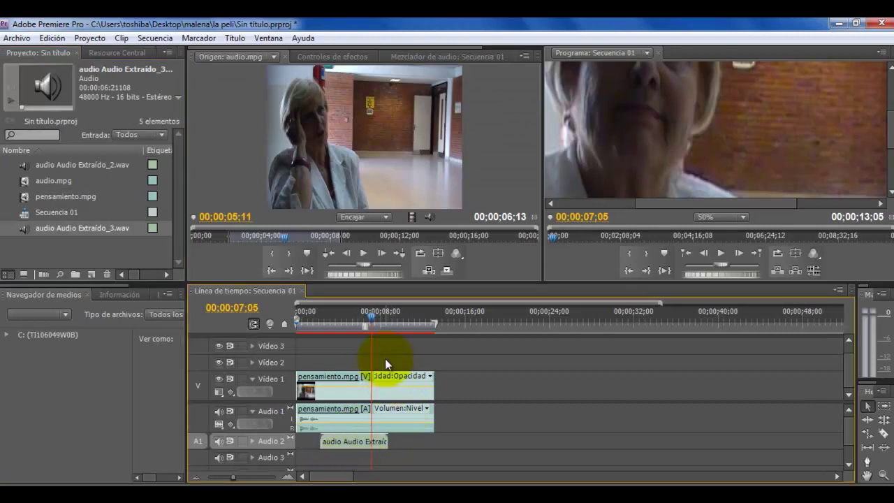
drag(371, 315, 326, 327)
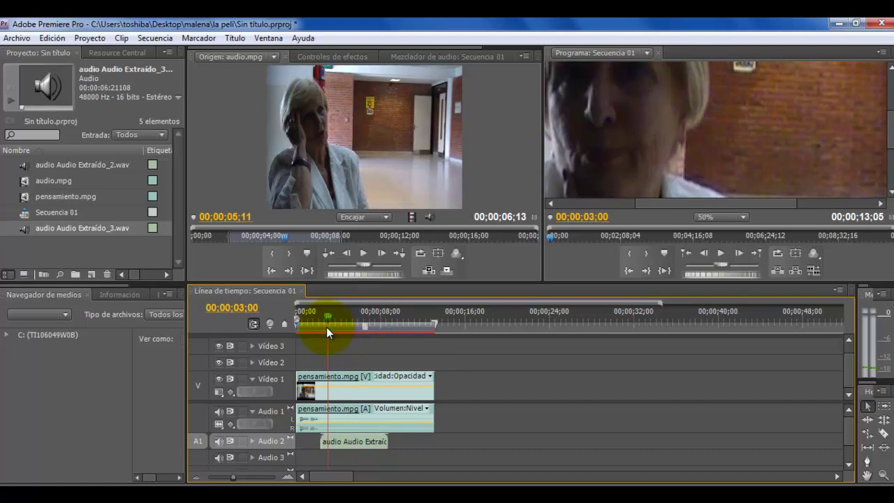
click(721, 254)
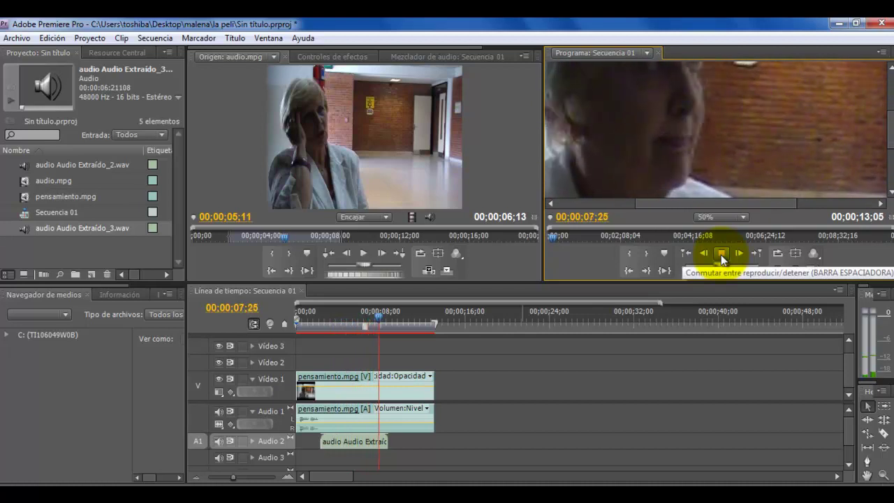
click(720, 255)
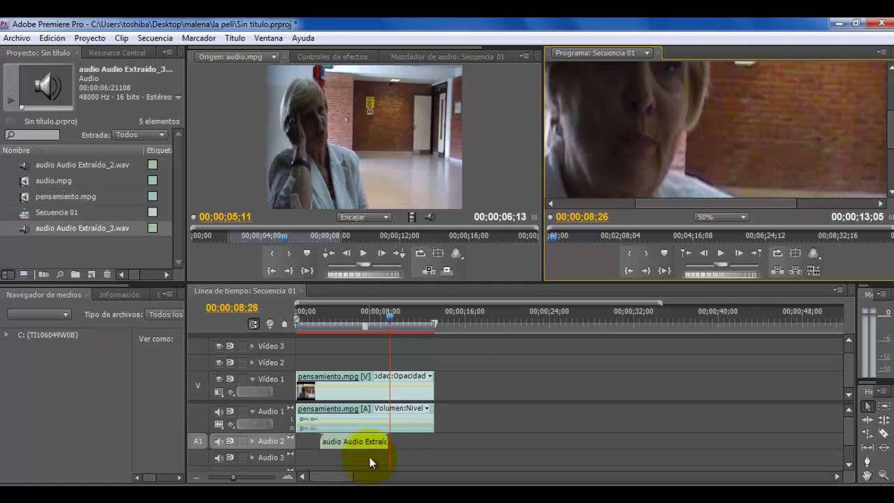
drag(390, 315, 354, 326)
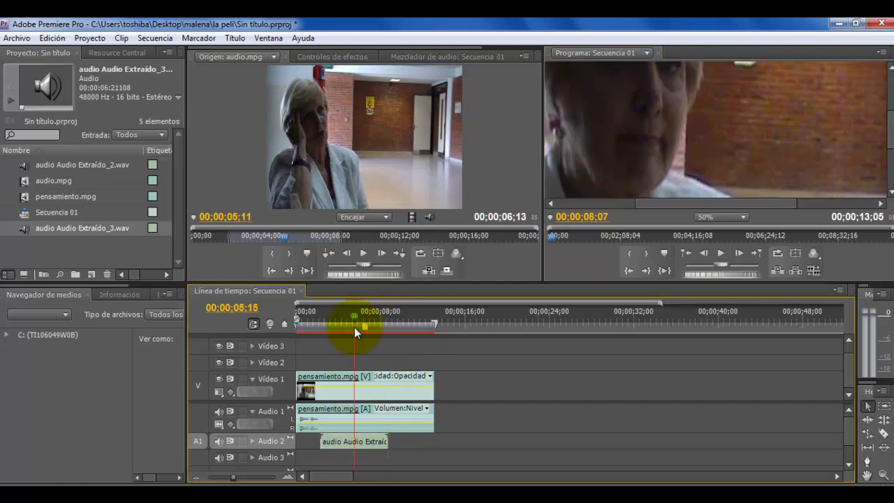